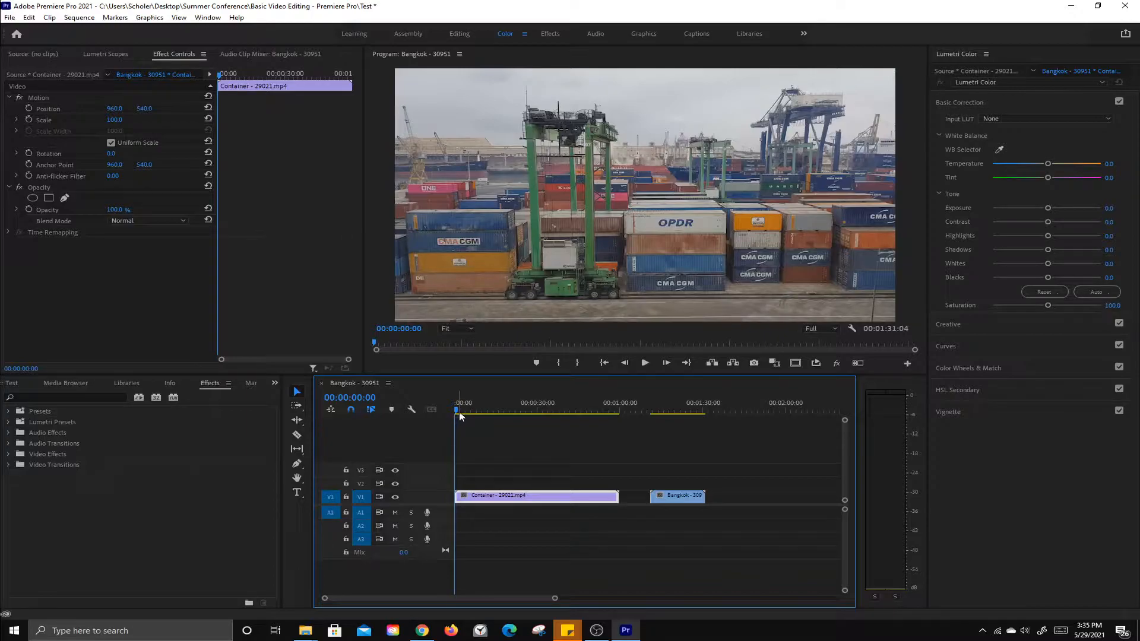
- Select the container clip and raise its Lumetri exposure to 1.5 and contrast to about 33
mouse_move(458, 413)
mouse_down()
mouse_move(689, 407)
mouse_move(472, 428)
mouse_up()
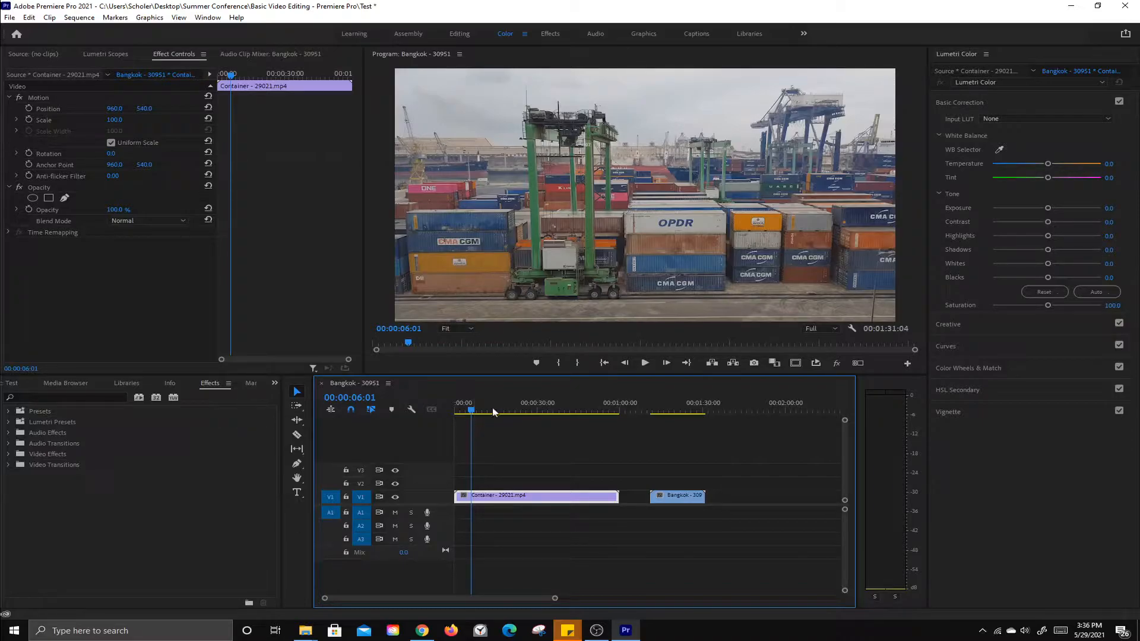
click(521, 475)
click(522, 494)
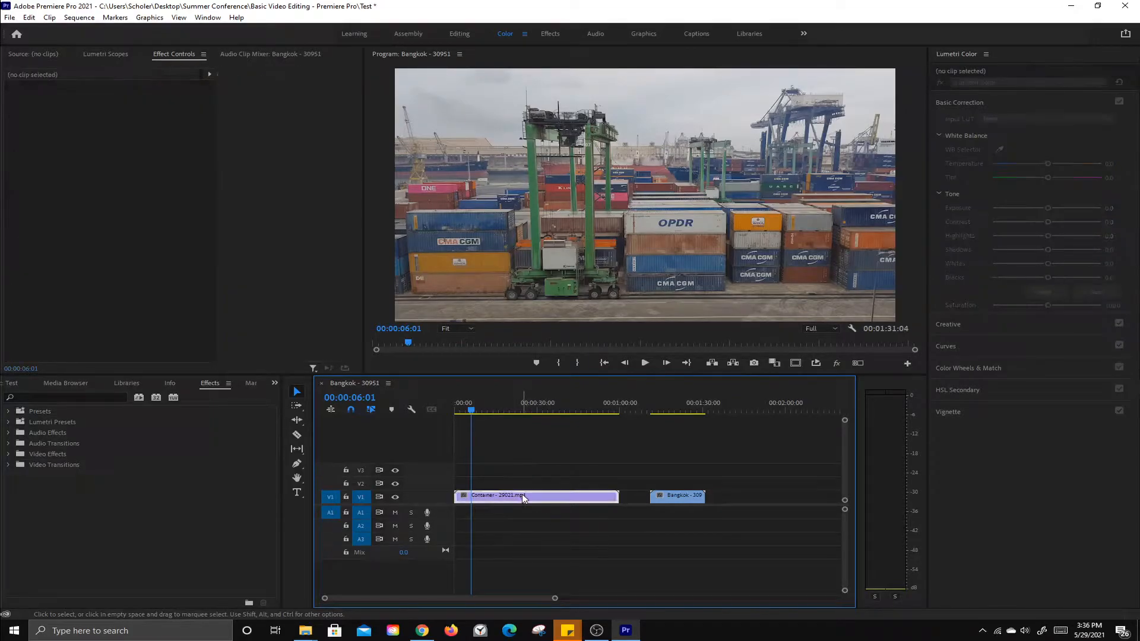
drag(474, 414, 523, 415)
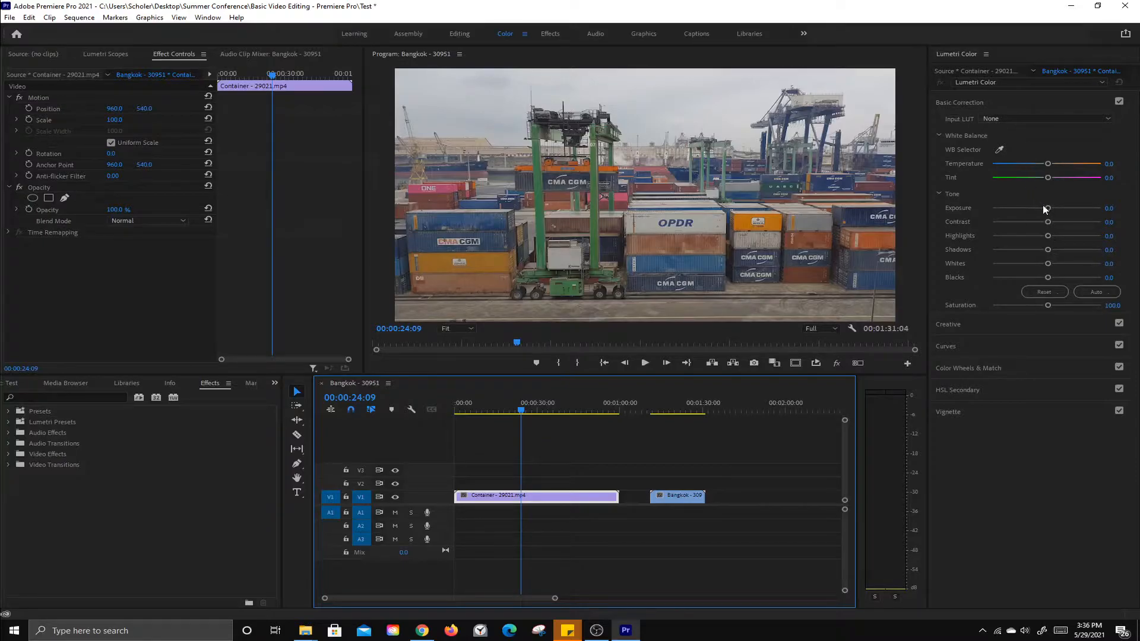
drag(1047, 207, 1059, 208)
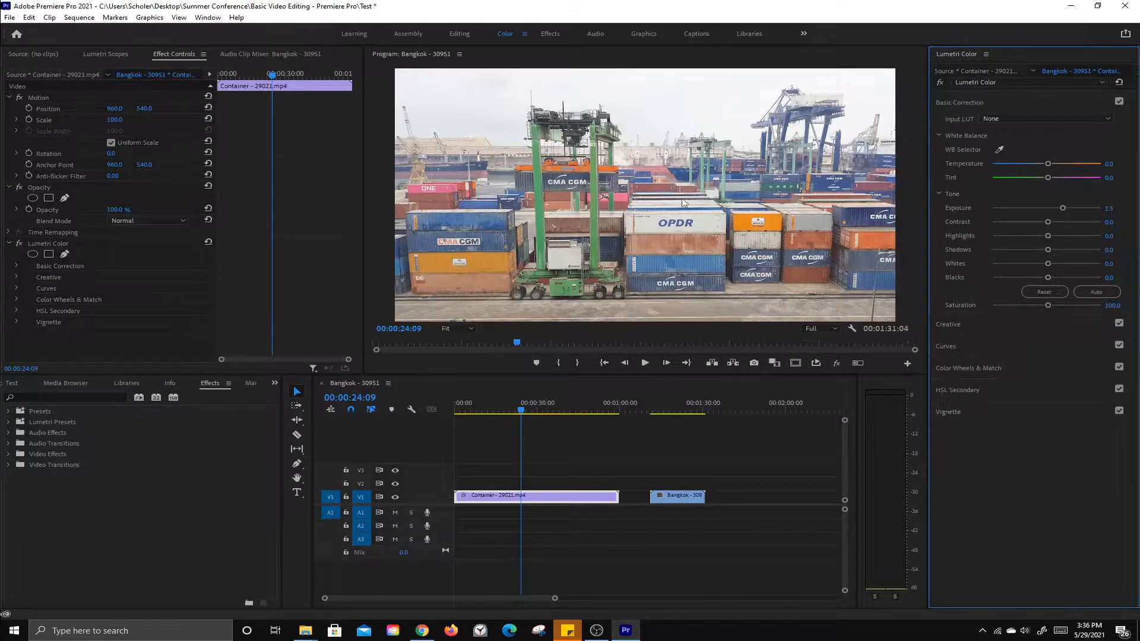
drag(1048, 224, 1065, 224)
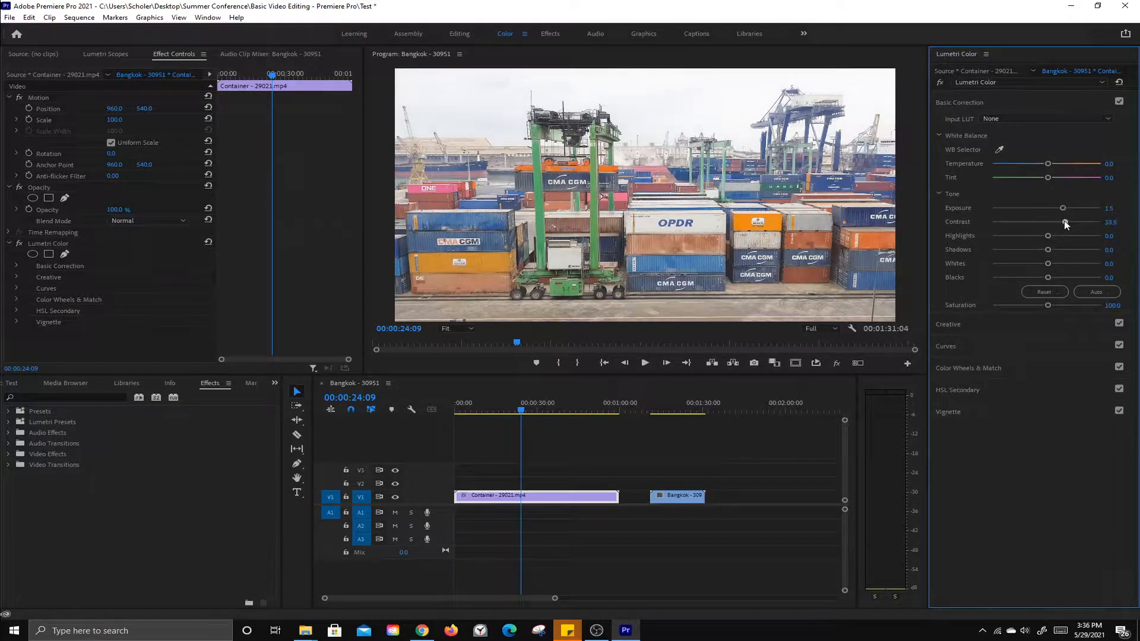
click(1002, 343)
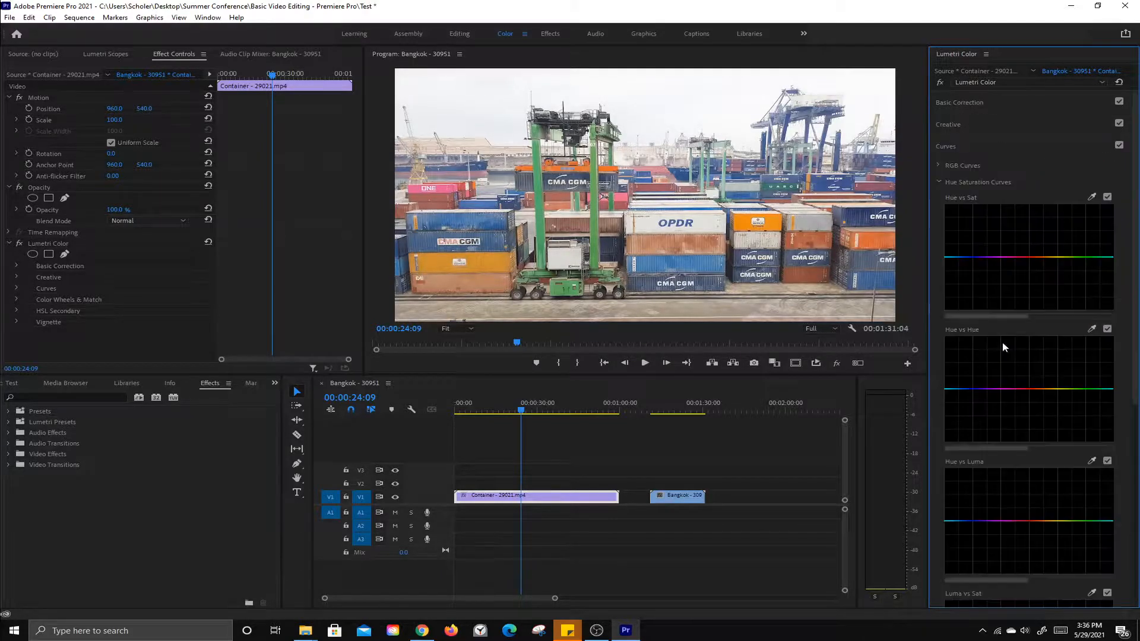
click(942, 182)
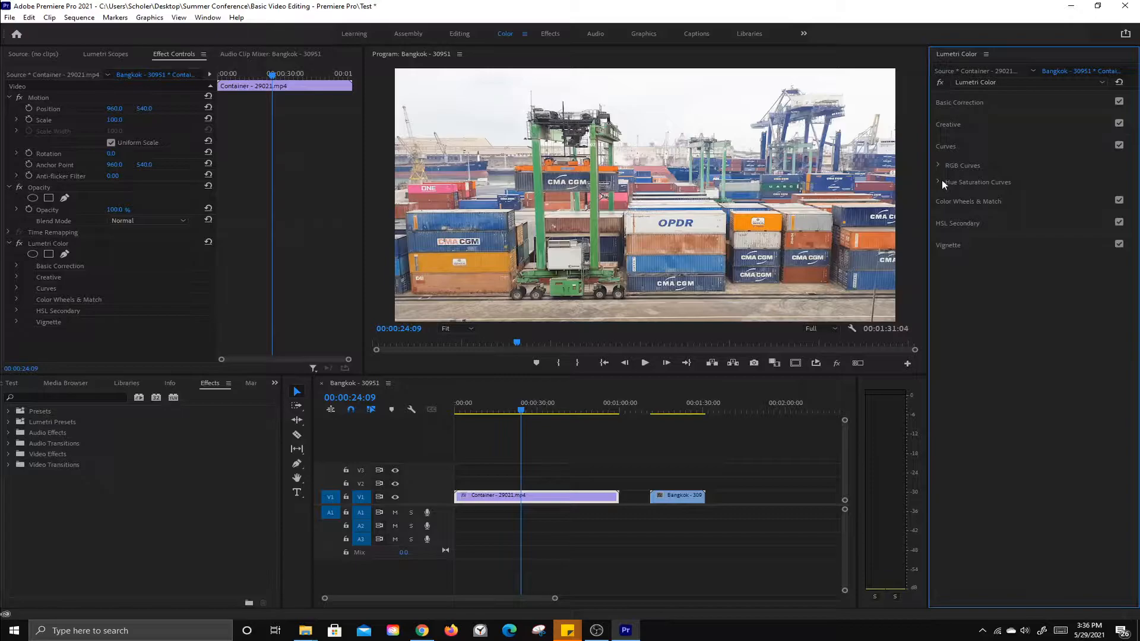
click(938, 165)
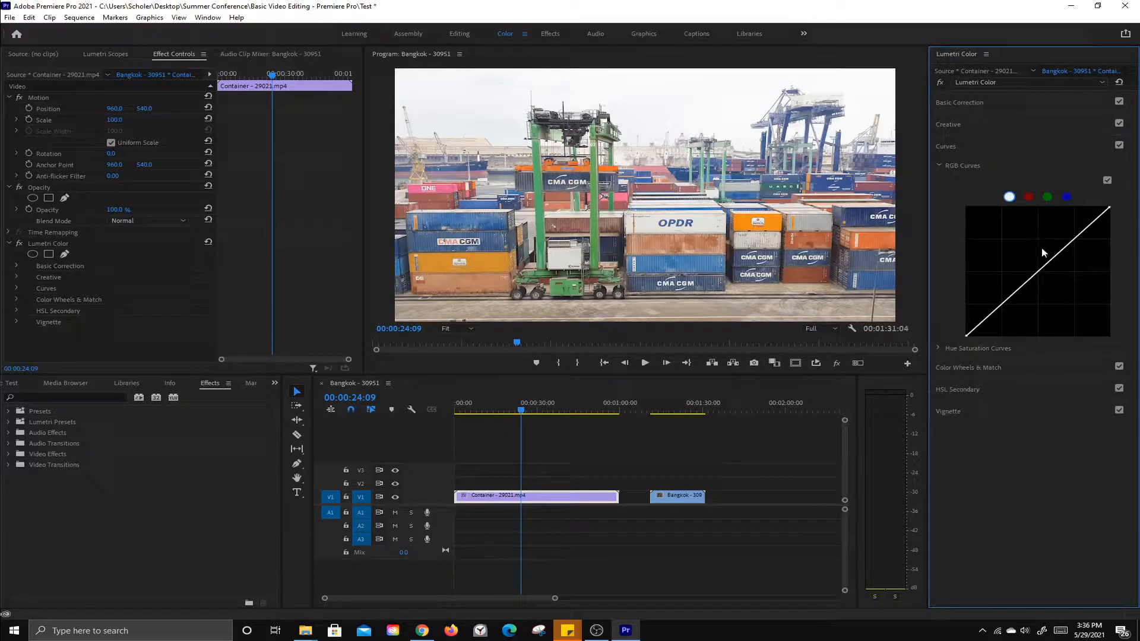
click(937, 164)
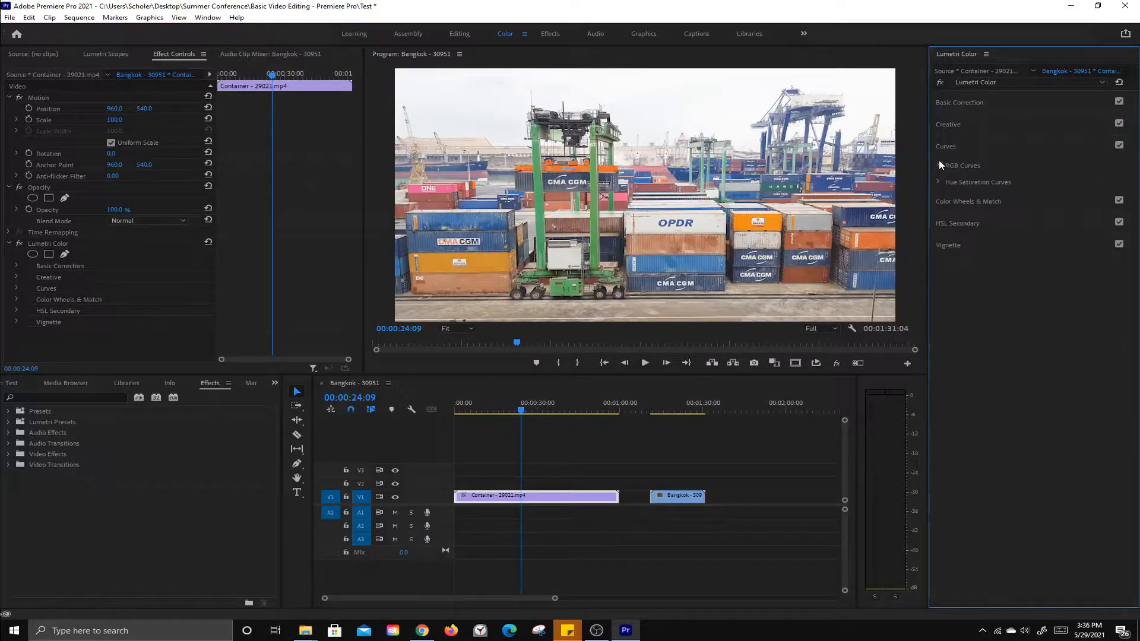
- Increase the container clip's contrast to about 48.9 and its saturation to about 153.3 in the basic correction
click(973, 104)
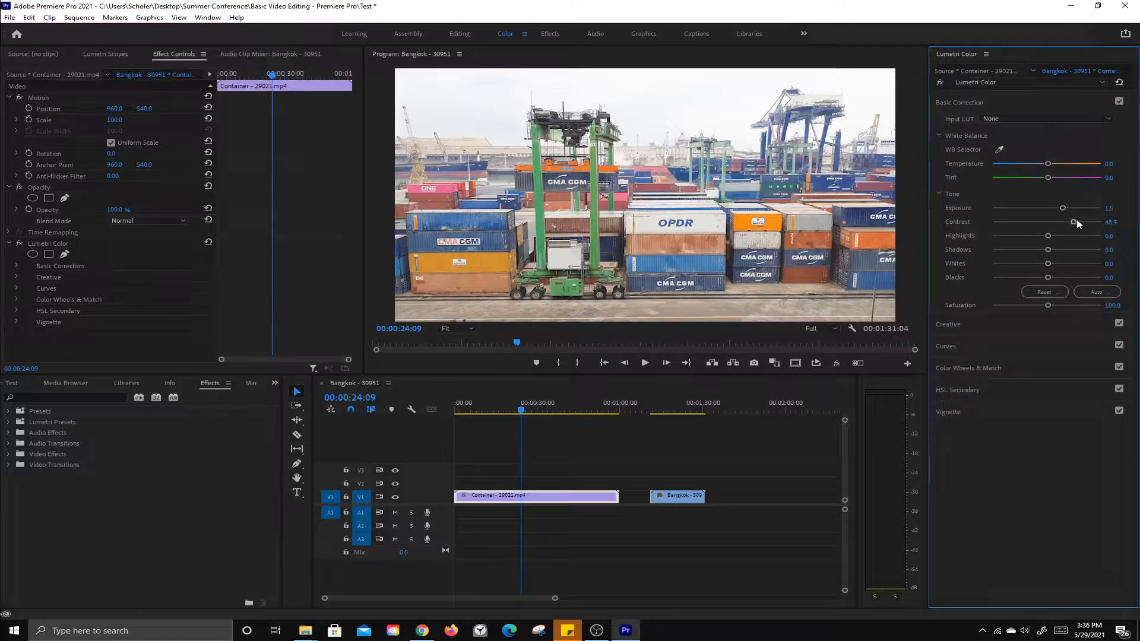
drag(1048, 304, 1075, 305)
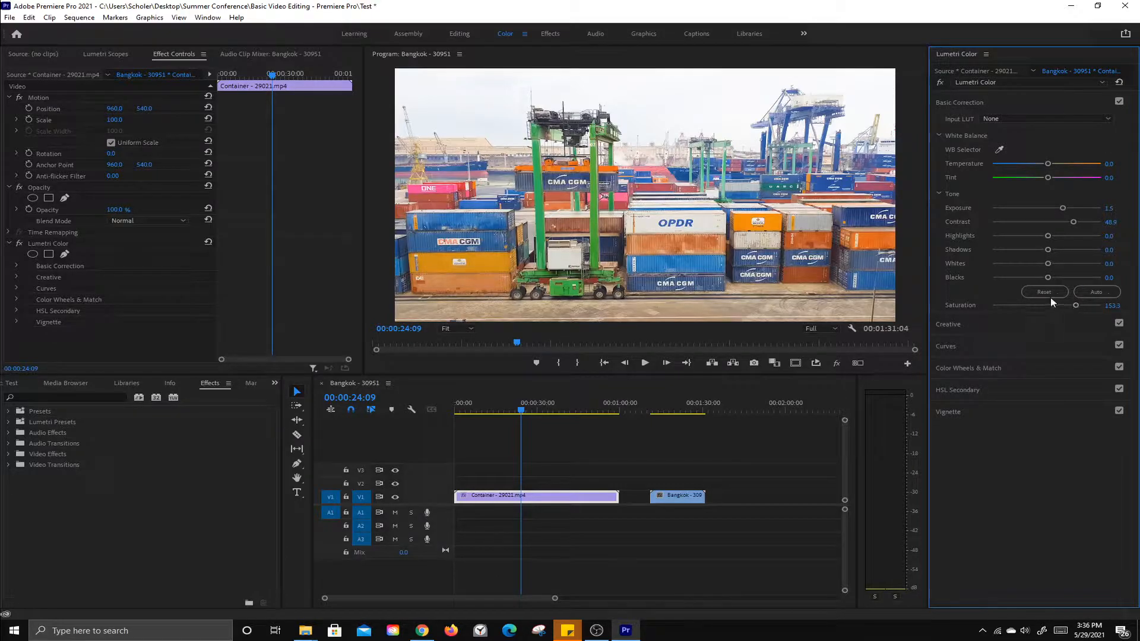
click(978, 101)
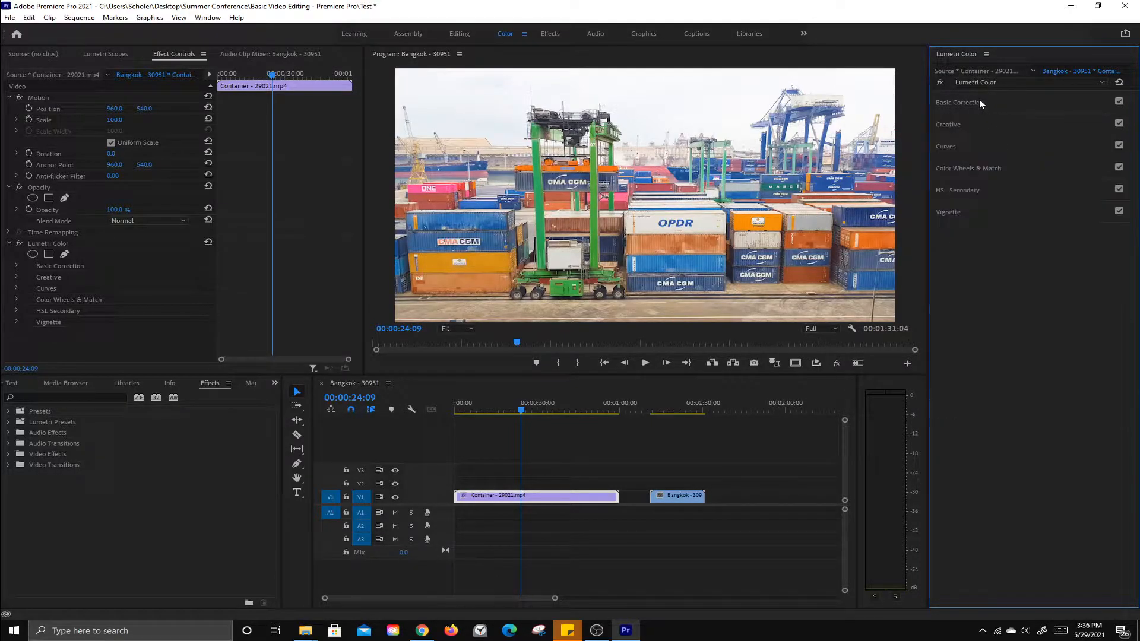
- Sample the orange container for the Hue vs Sat curve and raise the saturation of that colour slightly
click(959, 146)
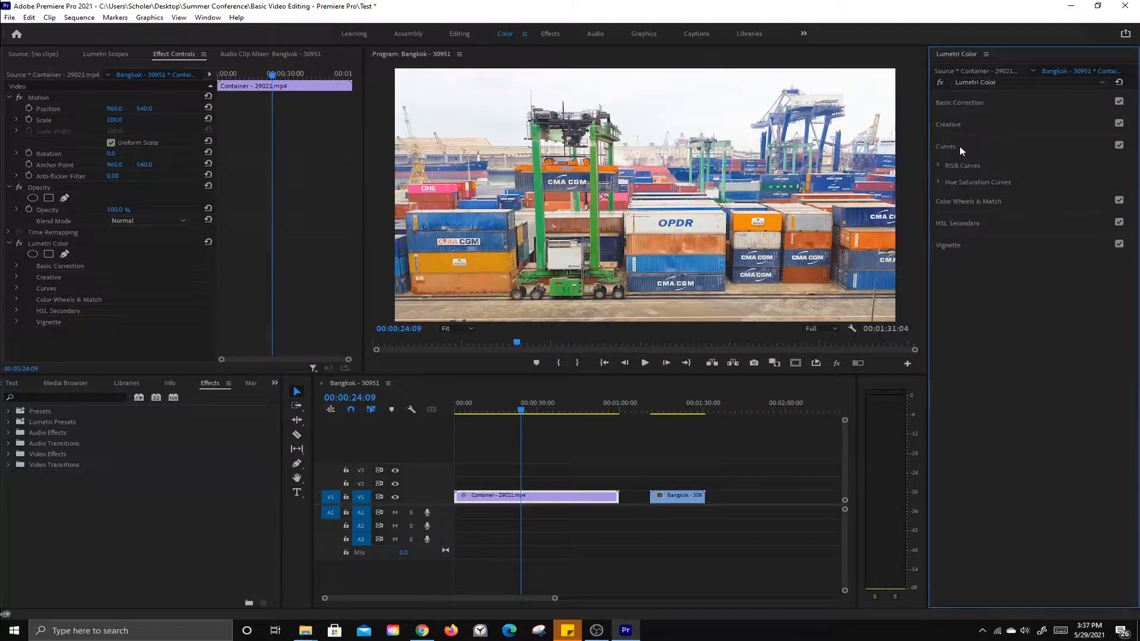
click(939, 183)
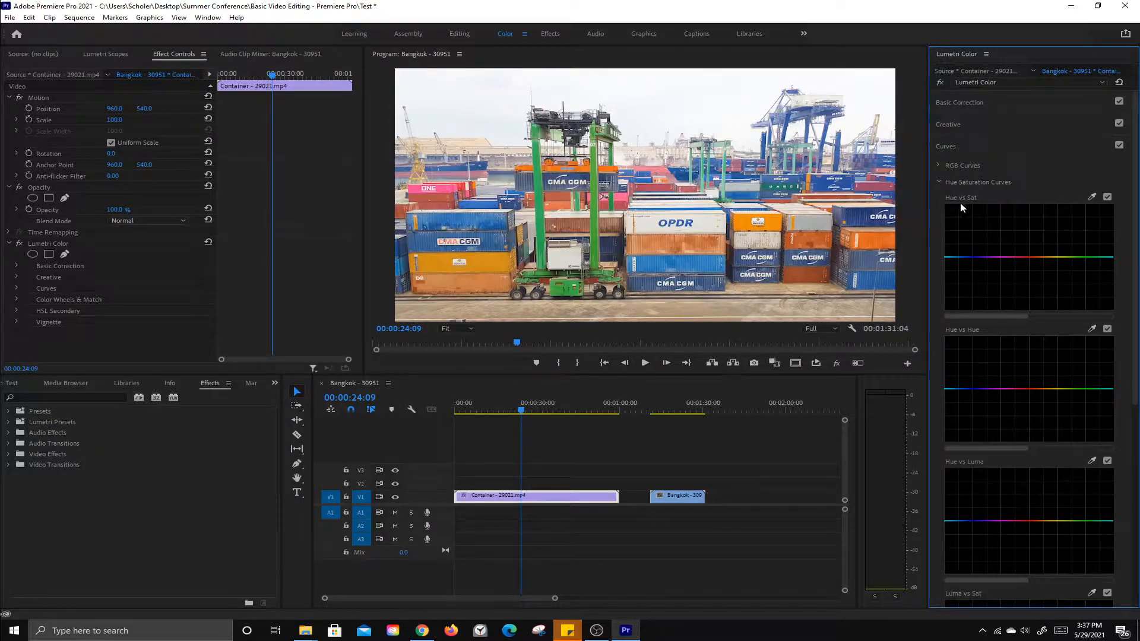
click(1091, 196)
click(747, 221)
mouse_move(1037, 258)
mouse_down()
mouse_move(1040, 240)
mouse_move(1043, 260)
mouse_up()
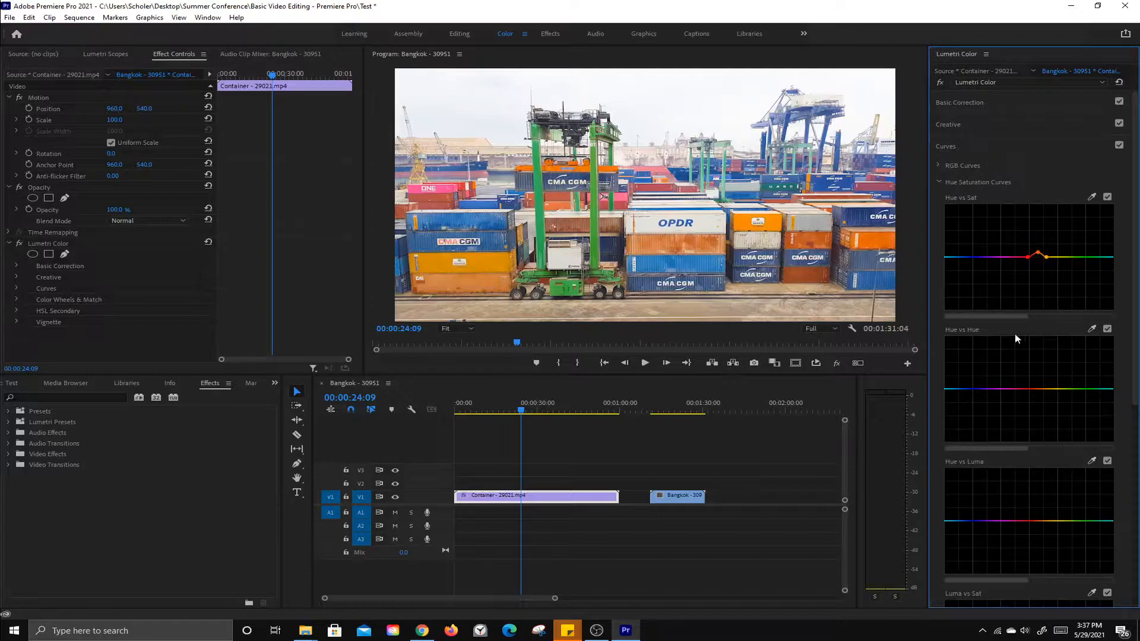
- Sample the orange container for the Hue vs Hue curve and shift that colour's hue slightly
click(1091, 330)
click(775, 225)
drag(1038, 390, 1041, 389)
- Compare the container clip with the Lumetri Color effect switched off and on, leaving it on
click(1031, 102)
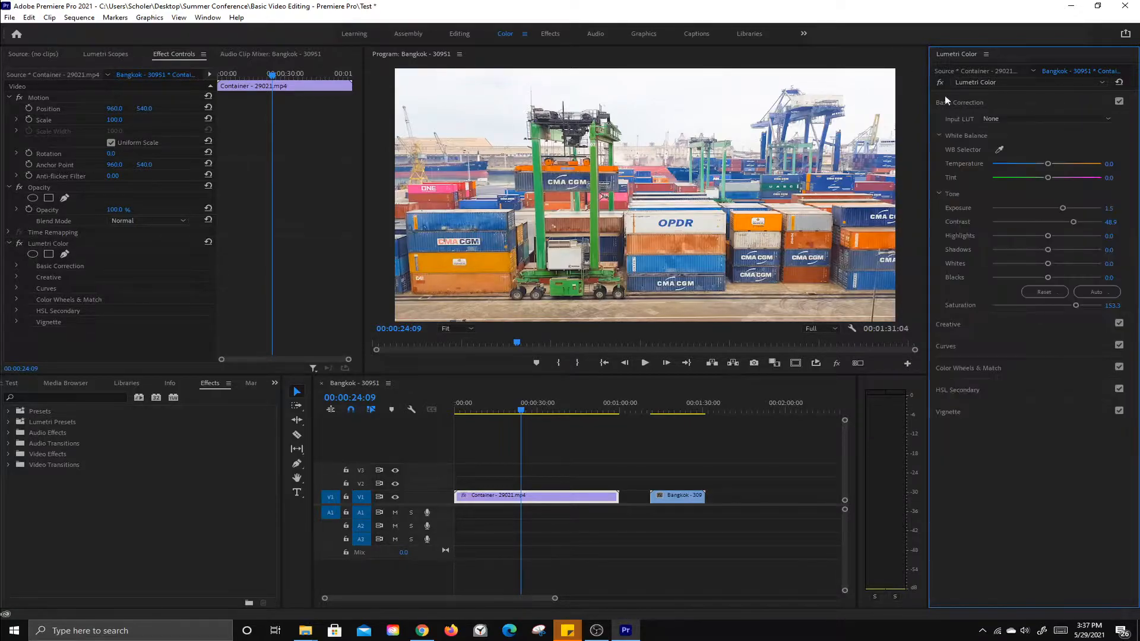
click(939, 83)
click(939, 83)
click(940, 83)
click(939, 83)
- Play two parts of the colour-graded container clip, near its beginning and near its end
drag(519, 410, 476, 420)
key(space)
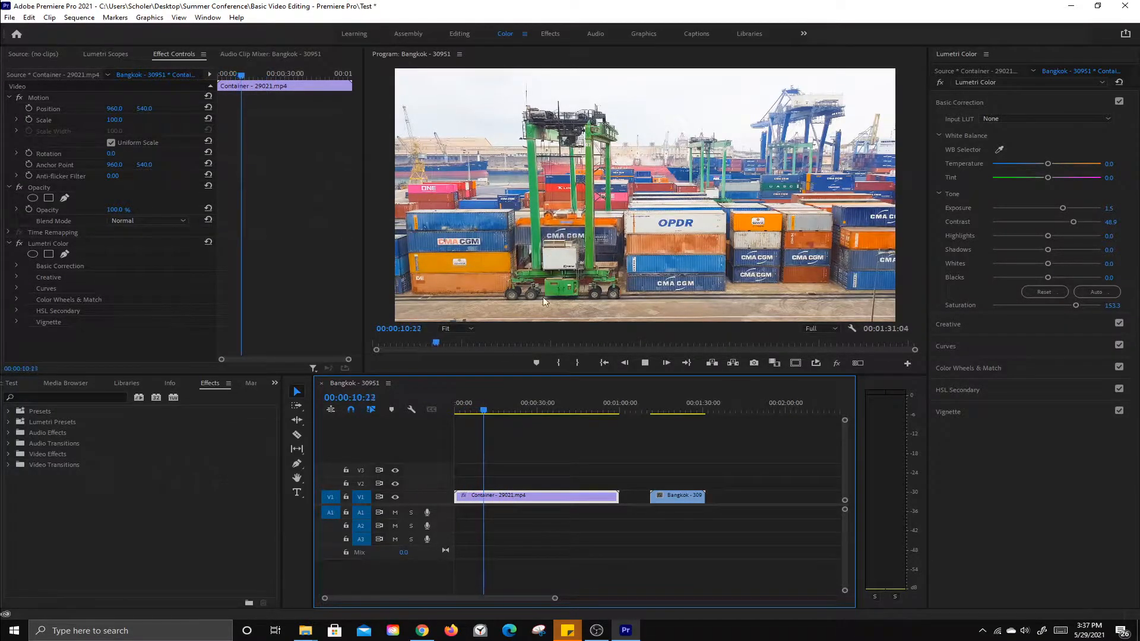
drag(508, 411, 580, 420)
key(space)
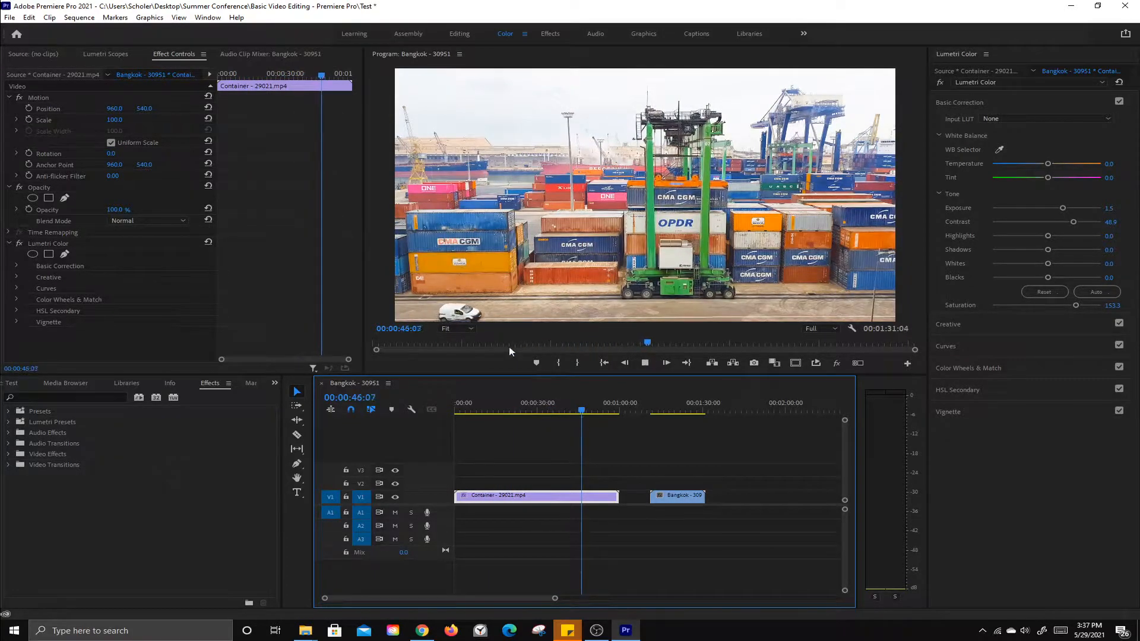
key(space)
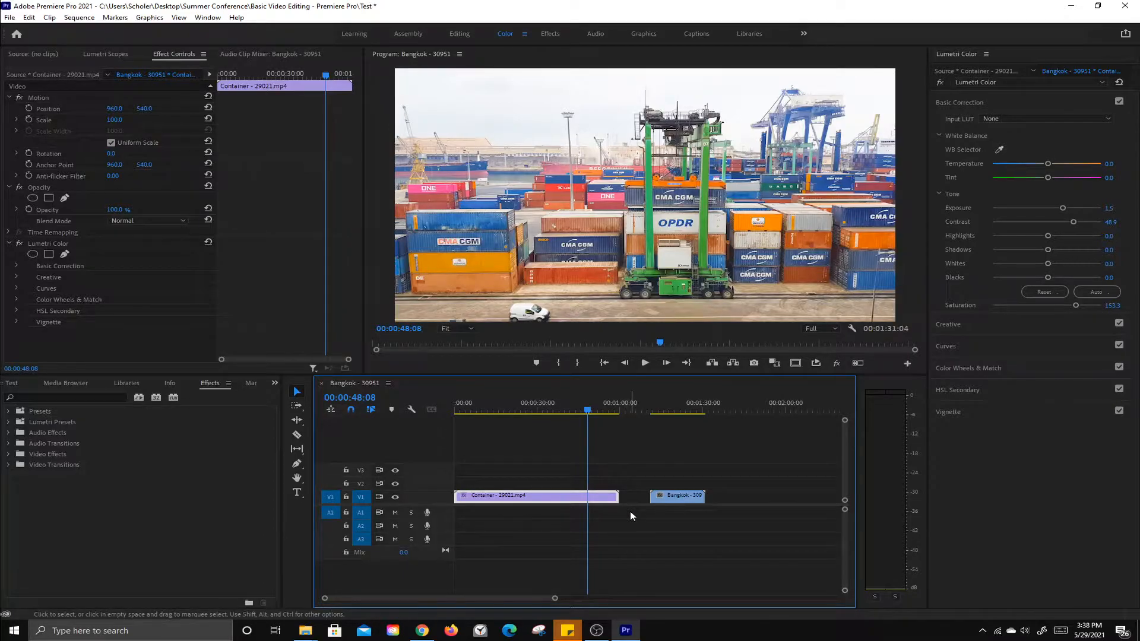
- Set the container clip's speed to about 1000% in its speed and duration settings
right_click(526, 500)
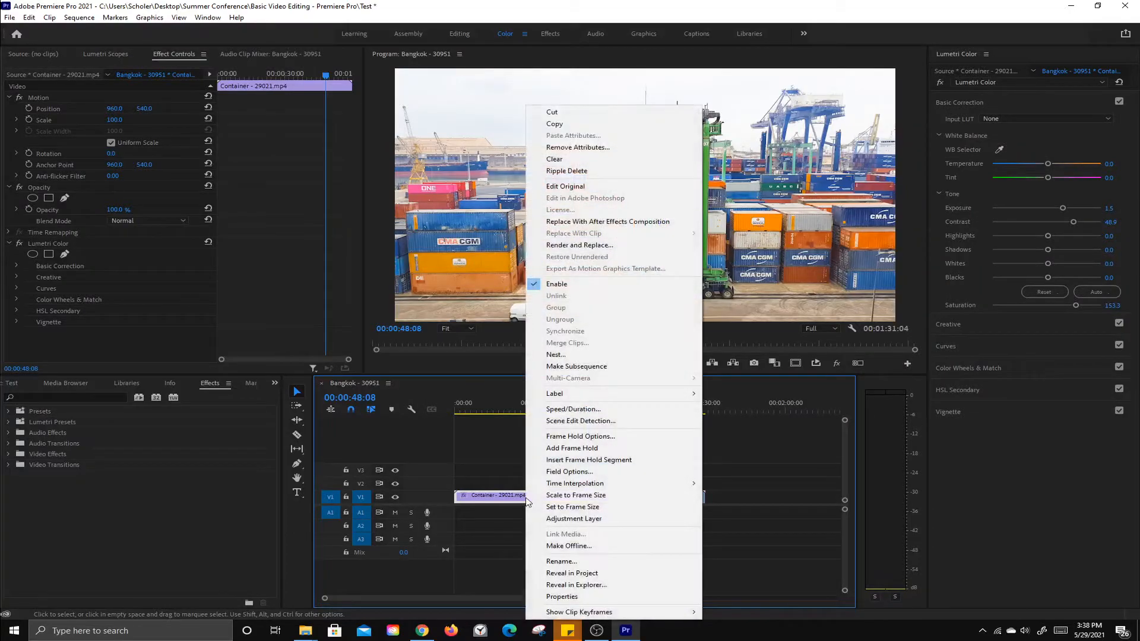
click(579, 411)
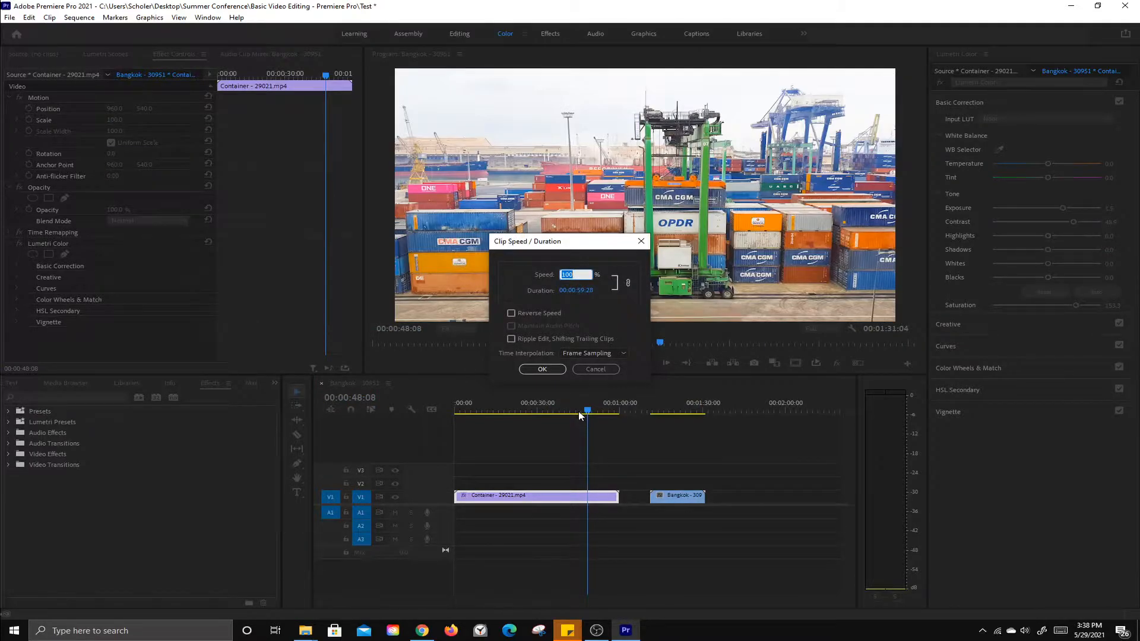
text(100)
key(Return)
- Play the sped-up container clip from the start of the sequence
drag(587, 408, 441, 418)
key(space)
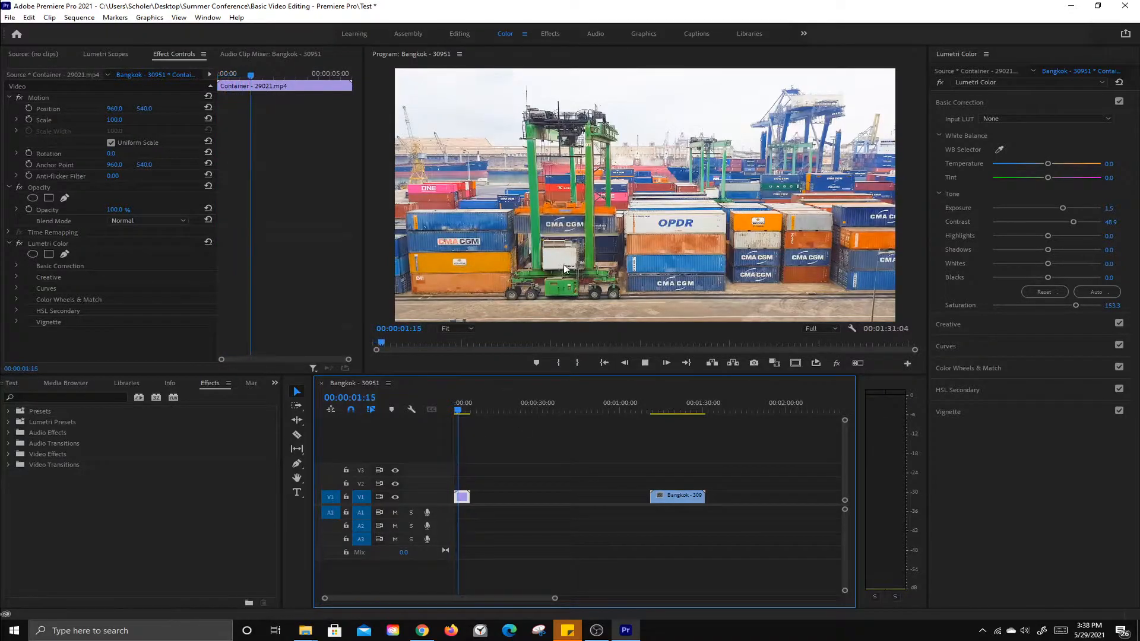
key(space)
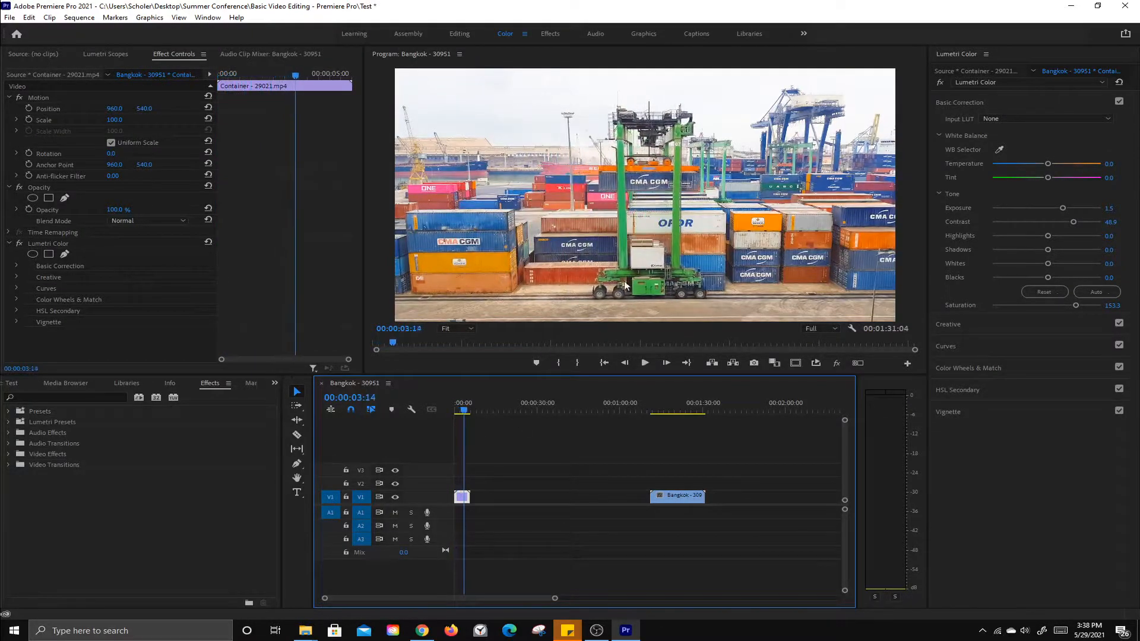
- Set the program monitor's playback resolution to 1/4 and replay the sped-up container clip
click(823, 332)
click(819, 360)
drag(463, 410, 447, 409)
key(space)
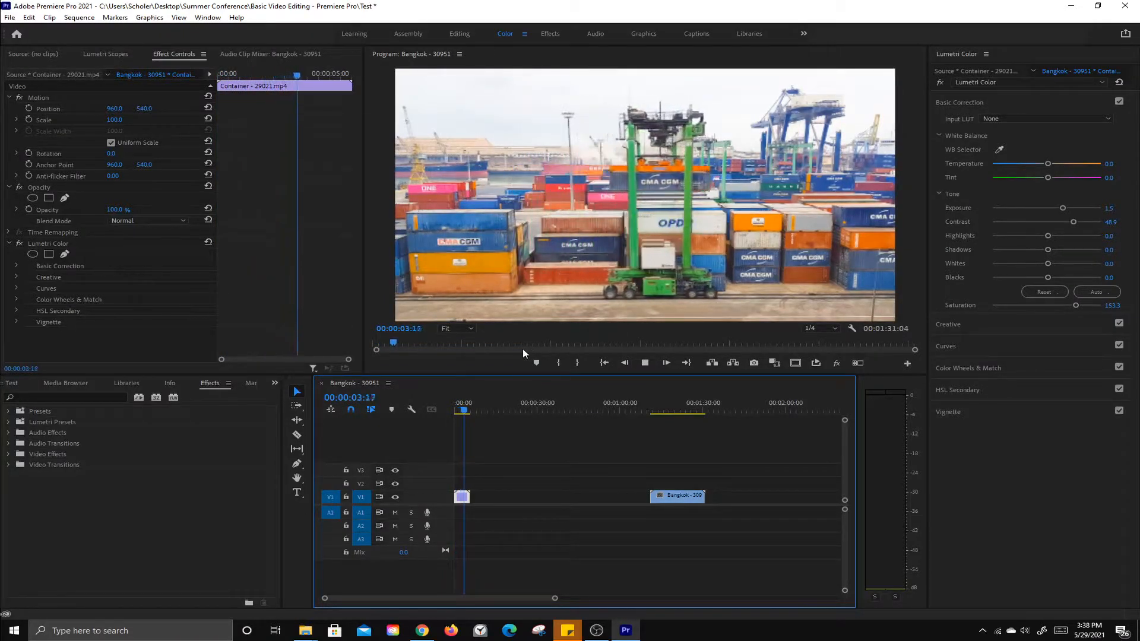
key(space)
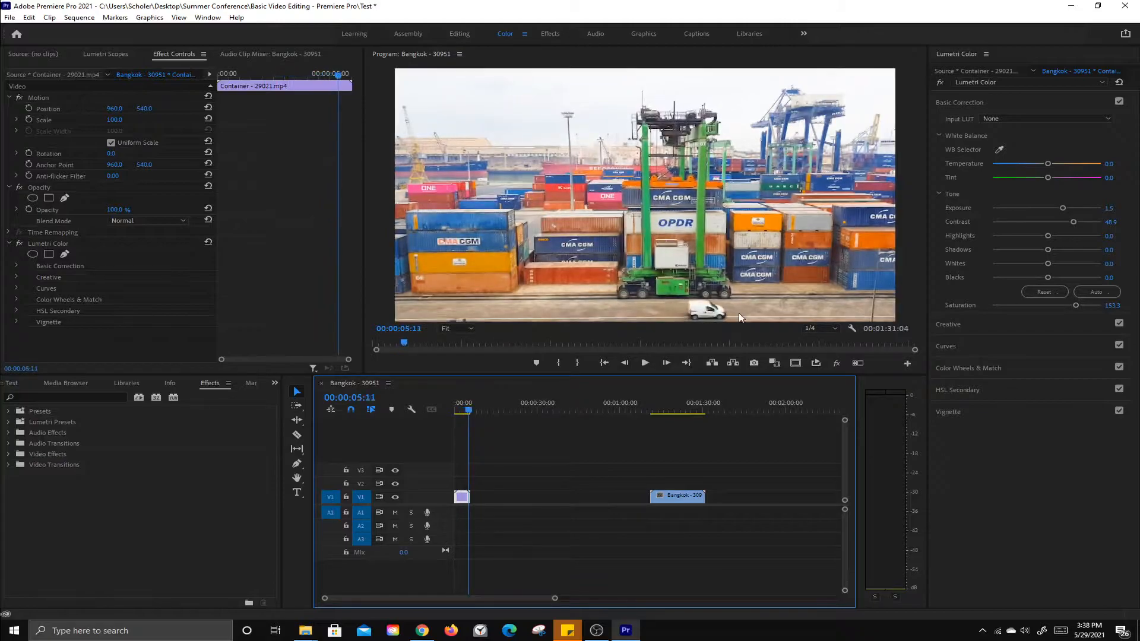
drag(466, 410, 460, 415)
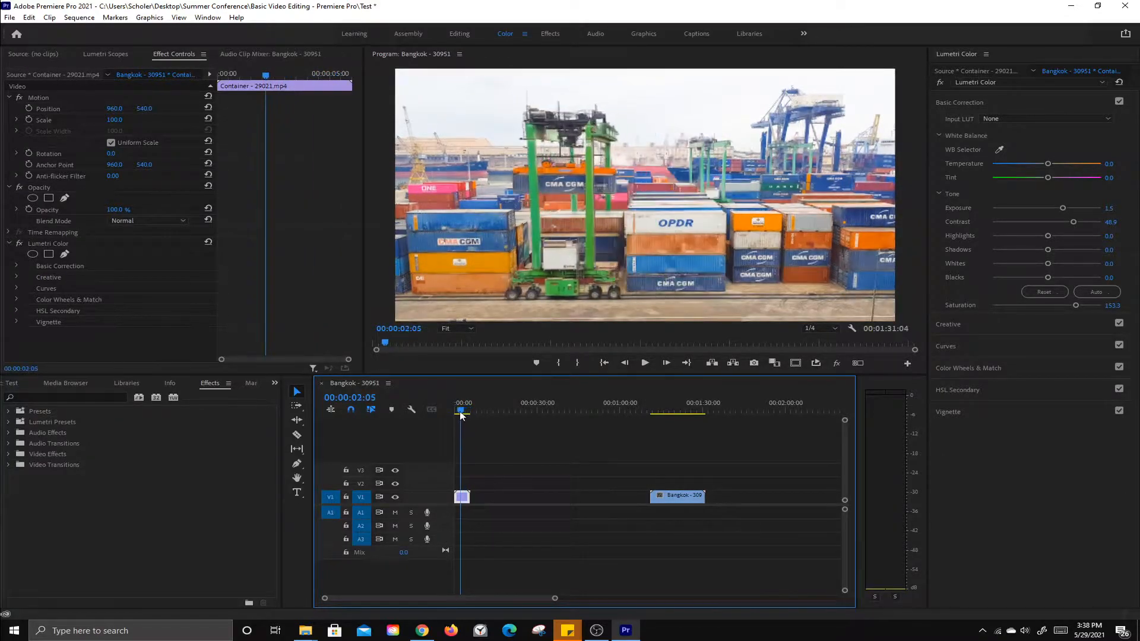
key(space)
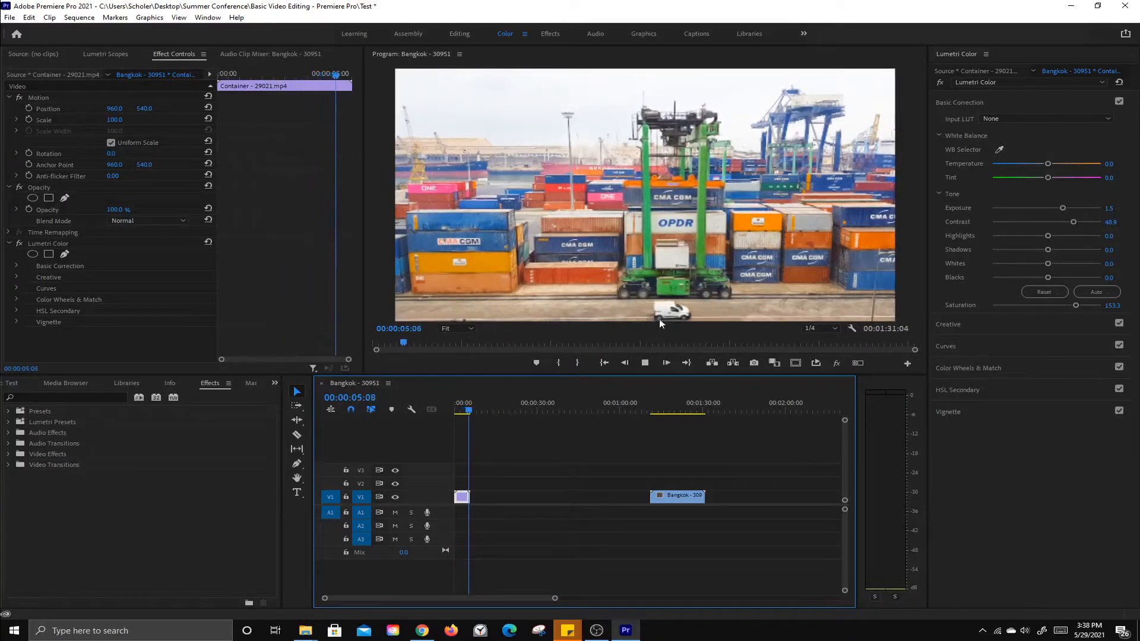
key(space)
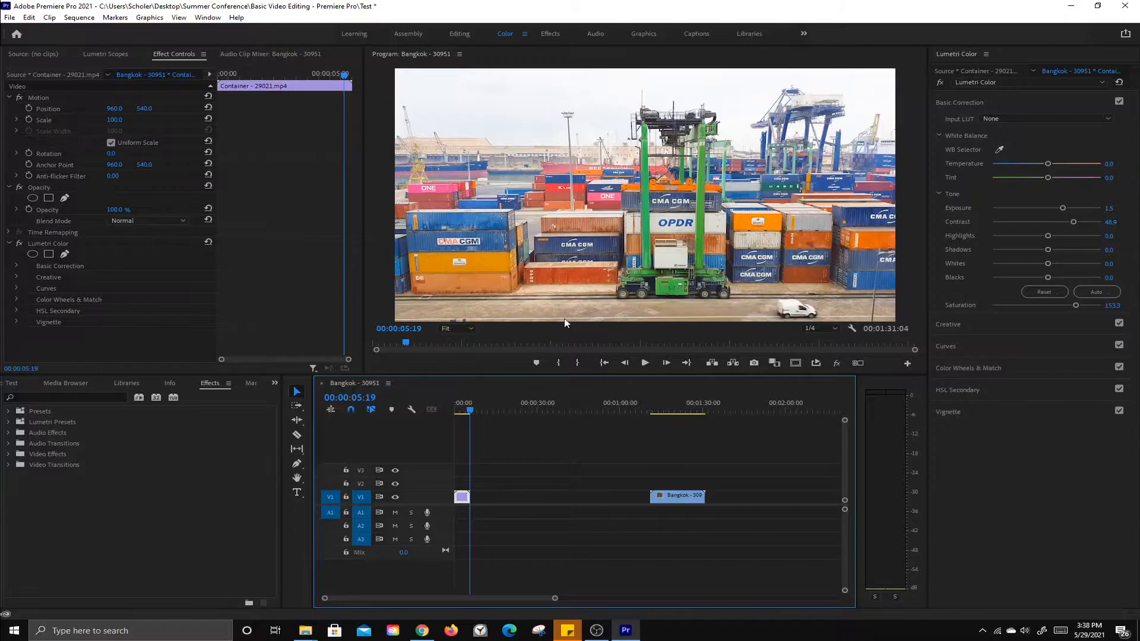
- Select the shortened container clip and check its speed and duration information
click(463, 501)
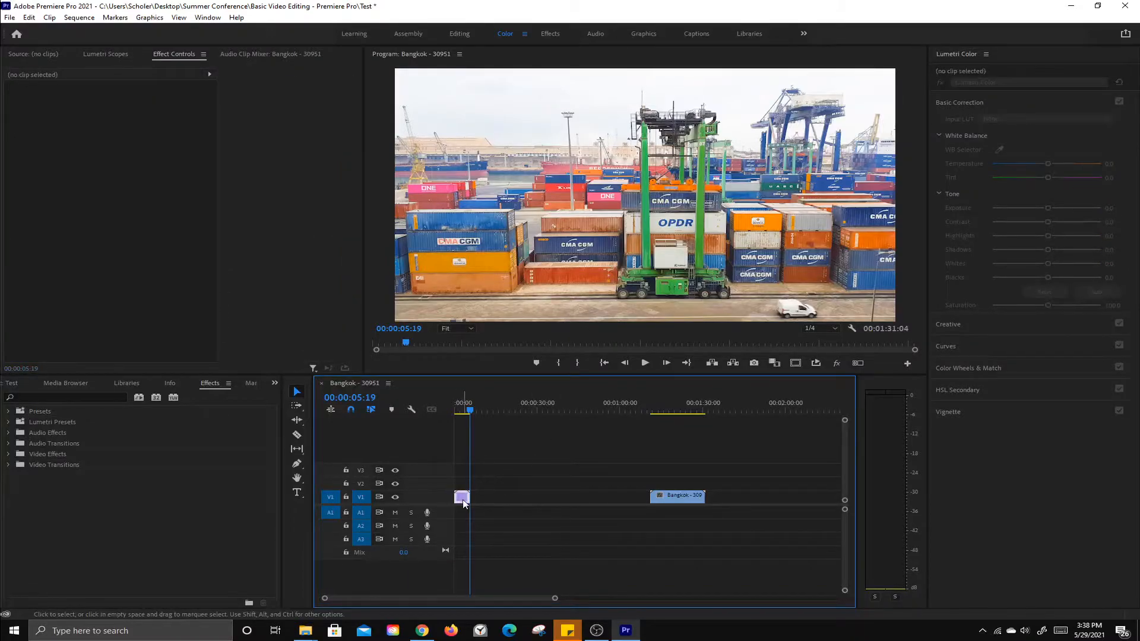
click(464, 500)
click(171, 383)
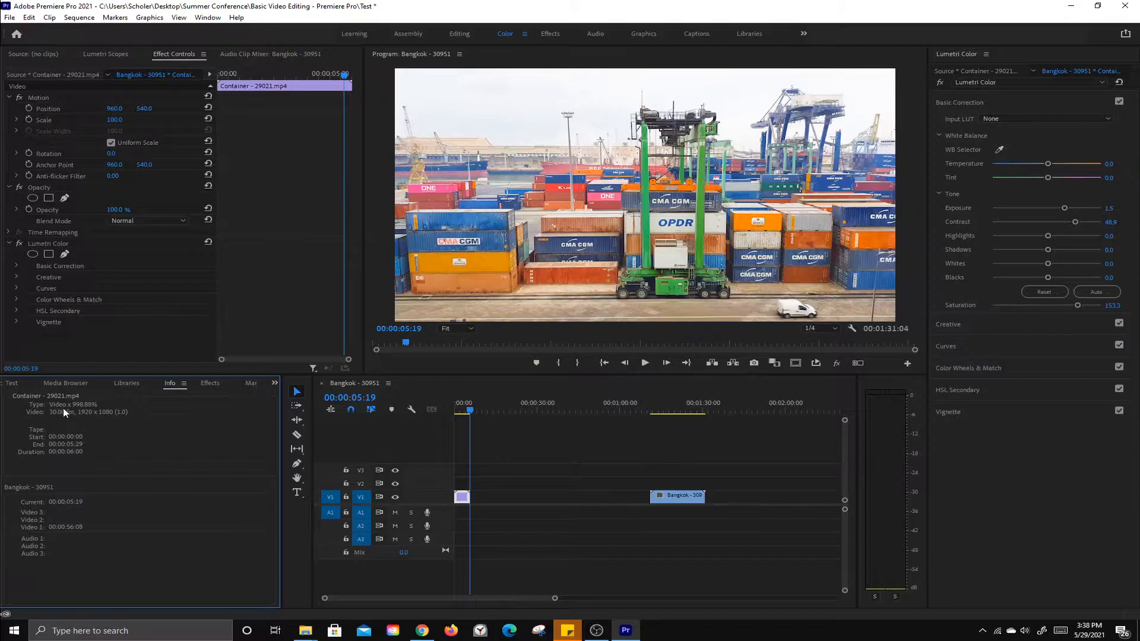
- Search the effects for "poster" and apply Posterize Time to the container clip
click(217, 386)
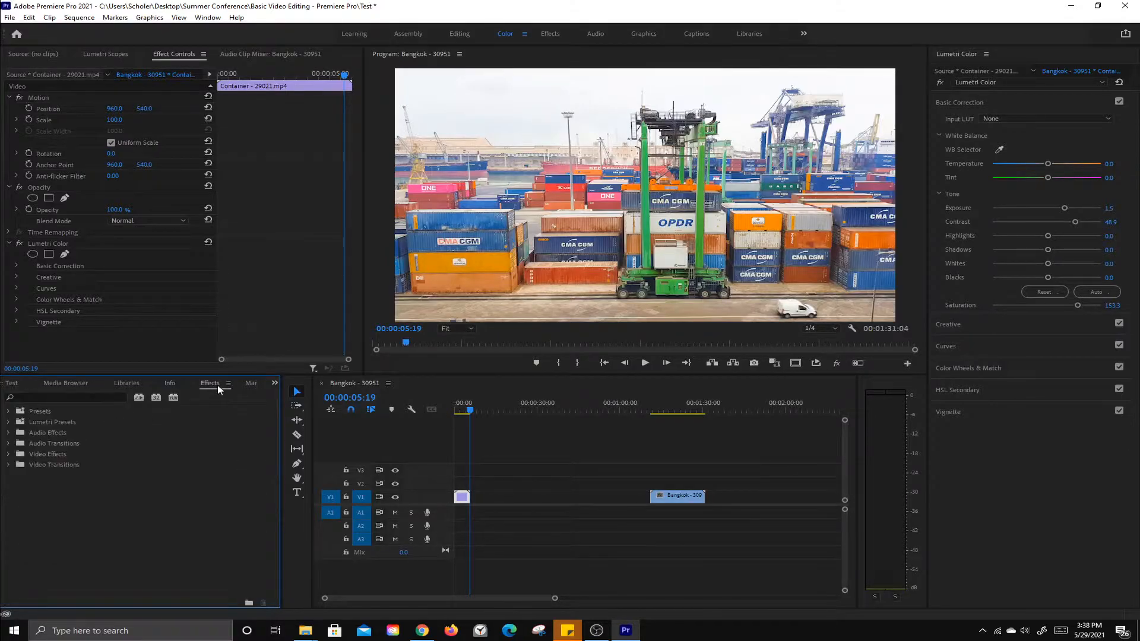
click(91, 398)
text(poster)
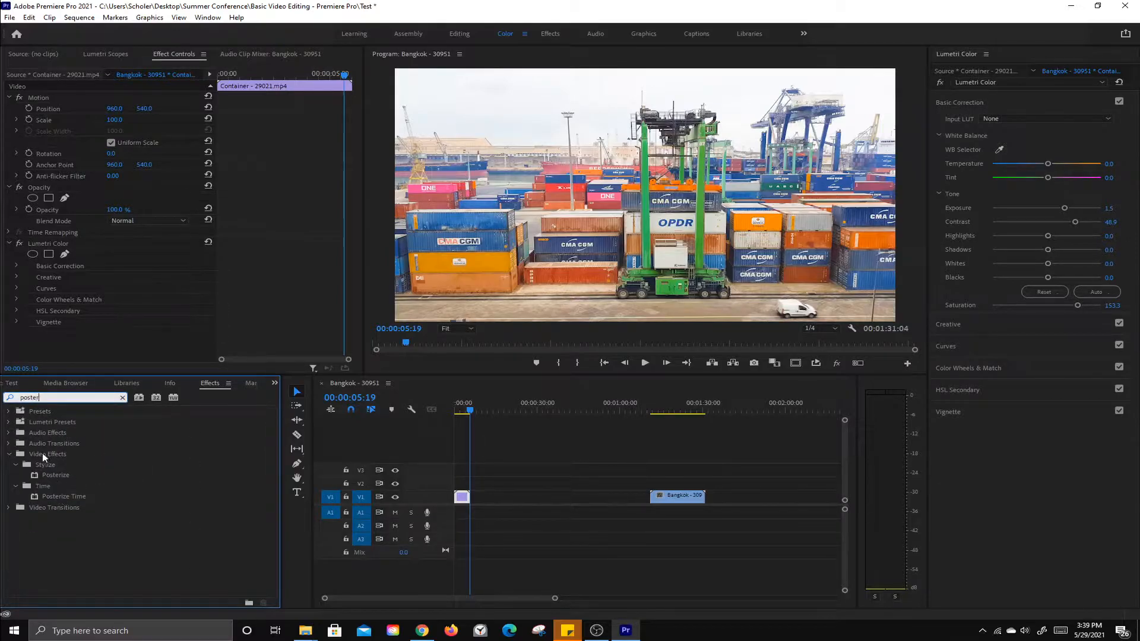
drag(50, 497, 462, 497)
scroll(159, 292, down, 1)
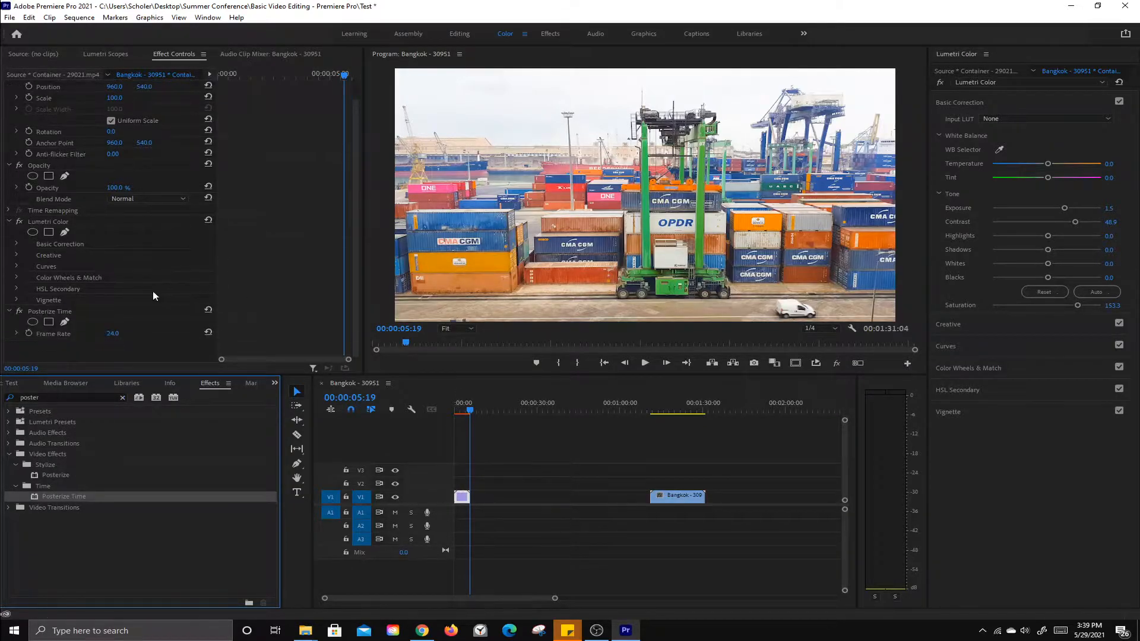
- Set the Posterize Time frame rate to 8 and return the playhead to the start of the sequence
click(113, 333)
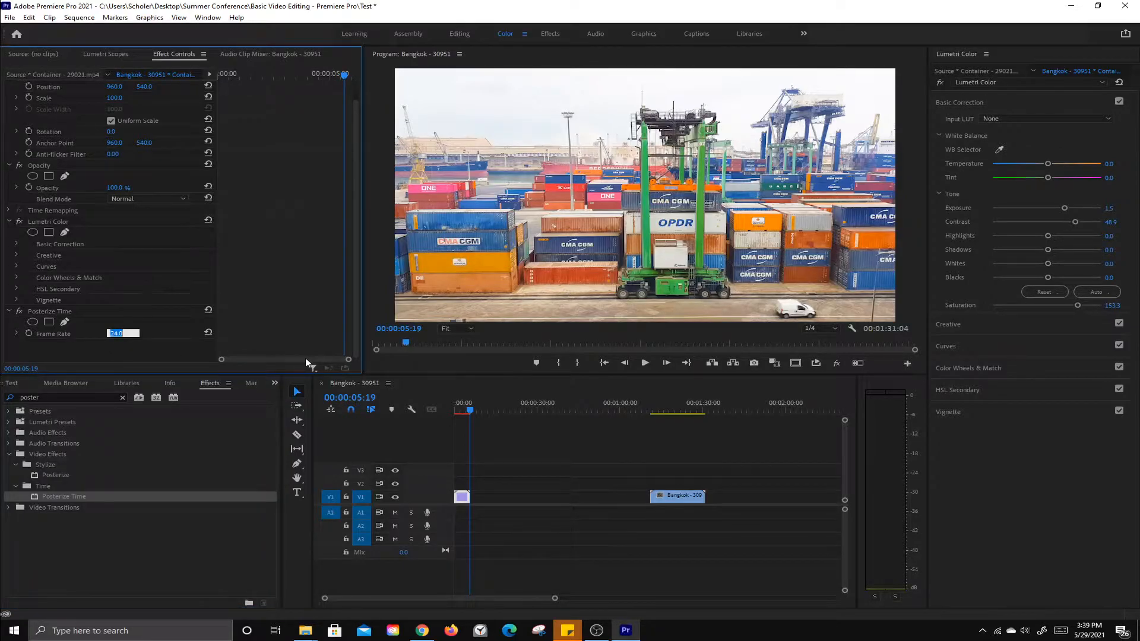
text(8)
key(Return)
drag(469, 412, 443, 412)
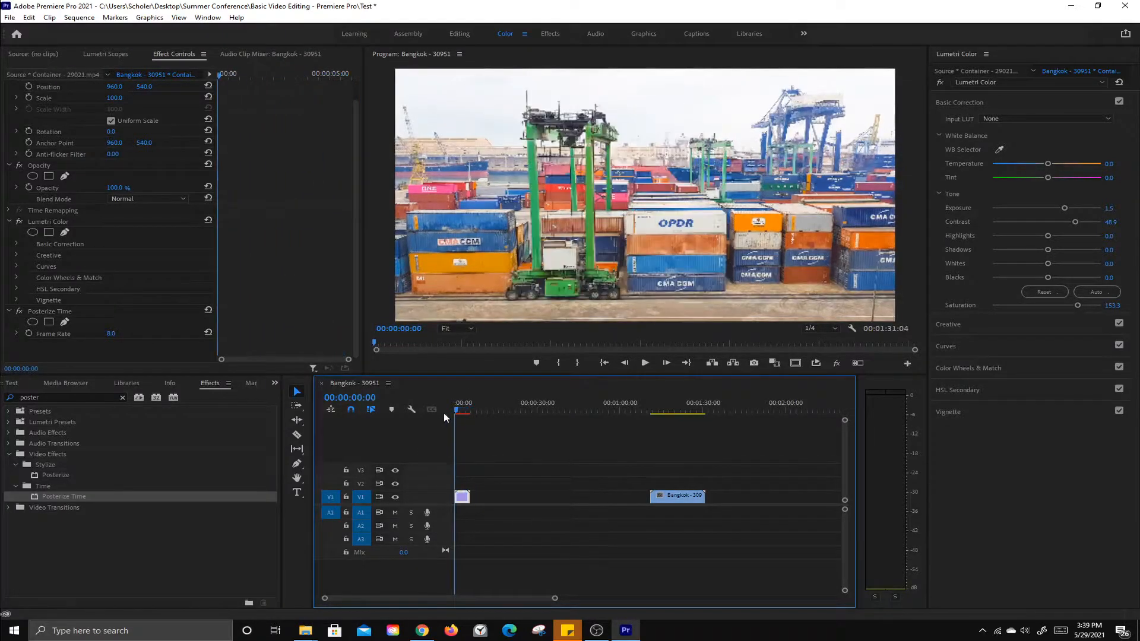
- Play back the posterized container clip, and search the effects for "blur" to apply Gaussian Blur to it
key(space)
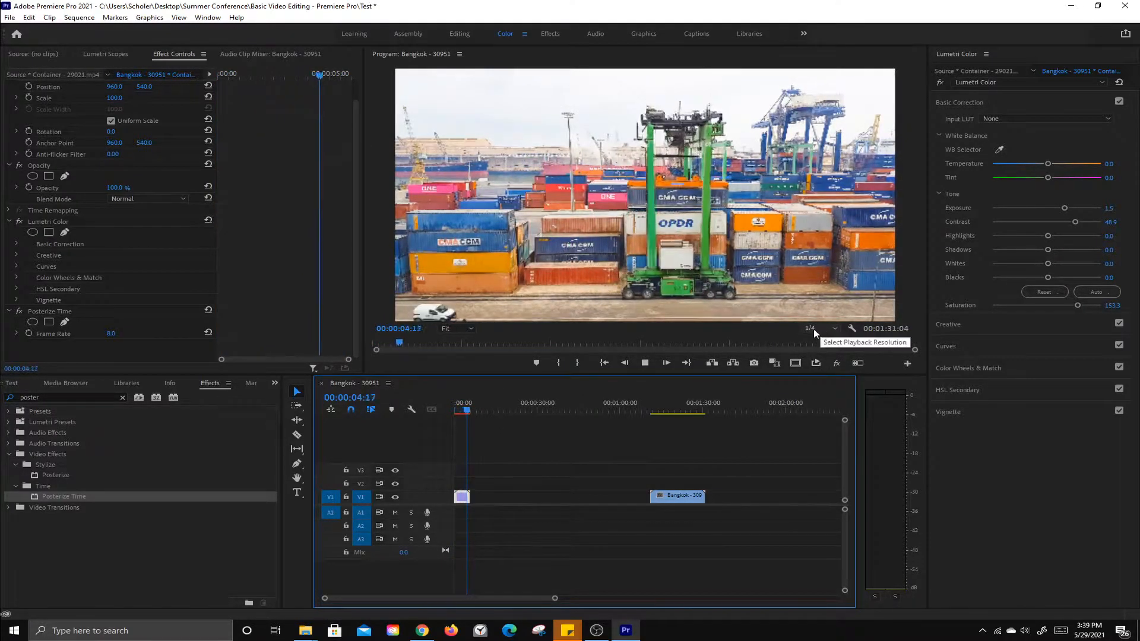
key(space)
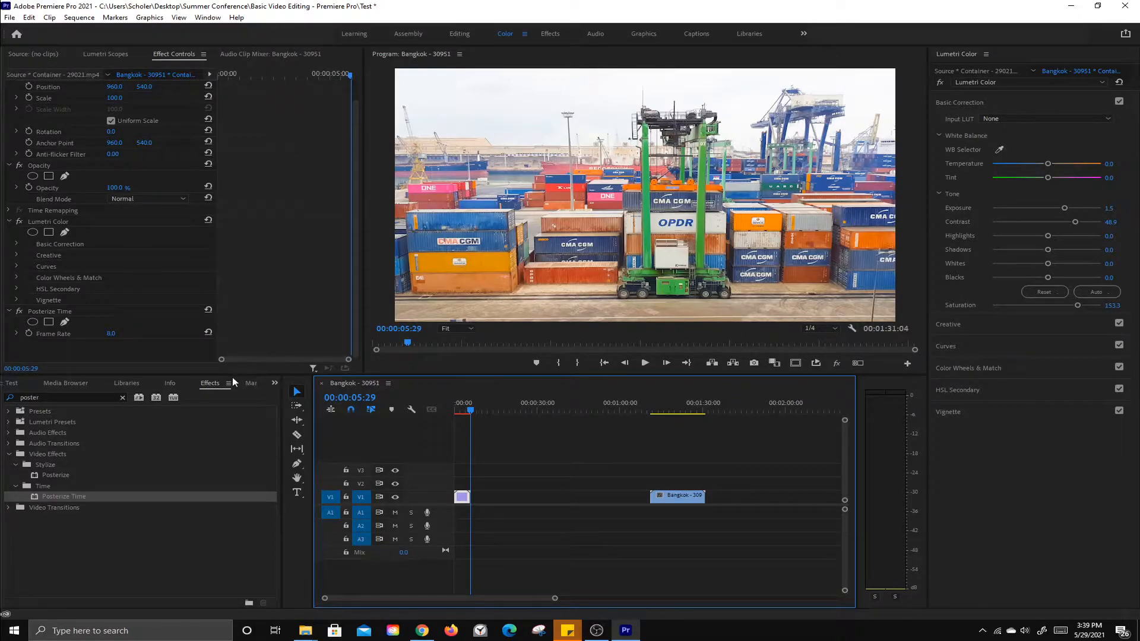
click(122, 397)
click(89, 393)
text(blur)
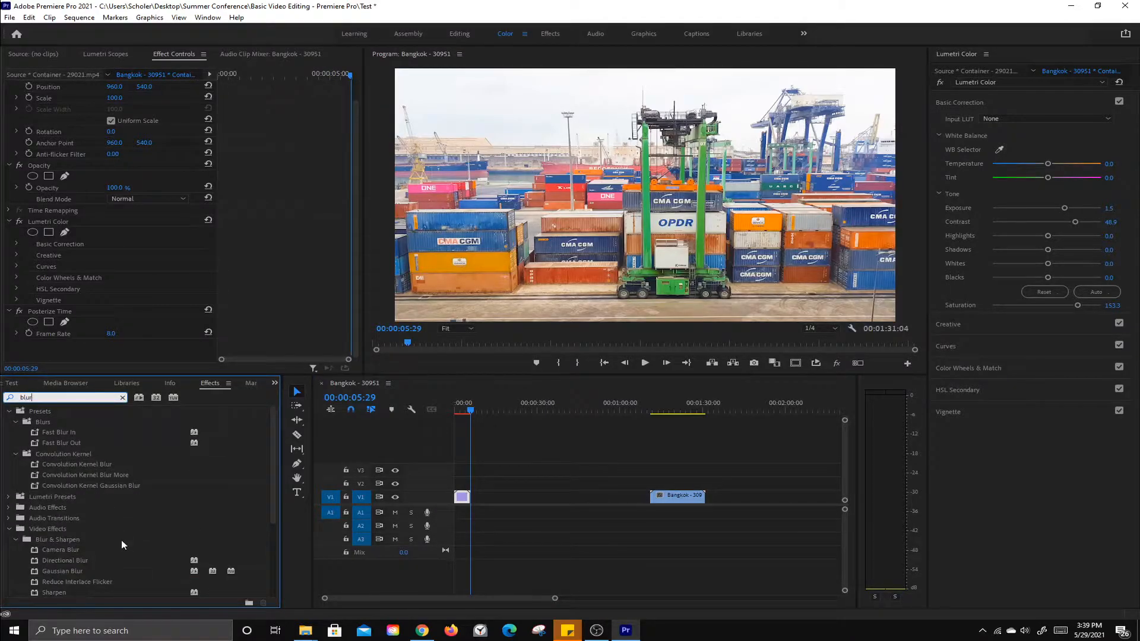
drag(58, 571, 466, 496)
scroll(52, 270, down, 2)
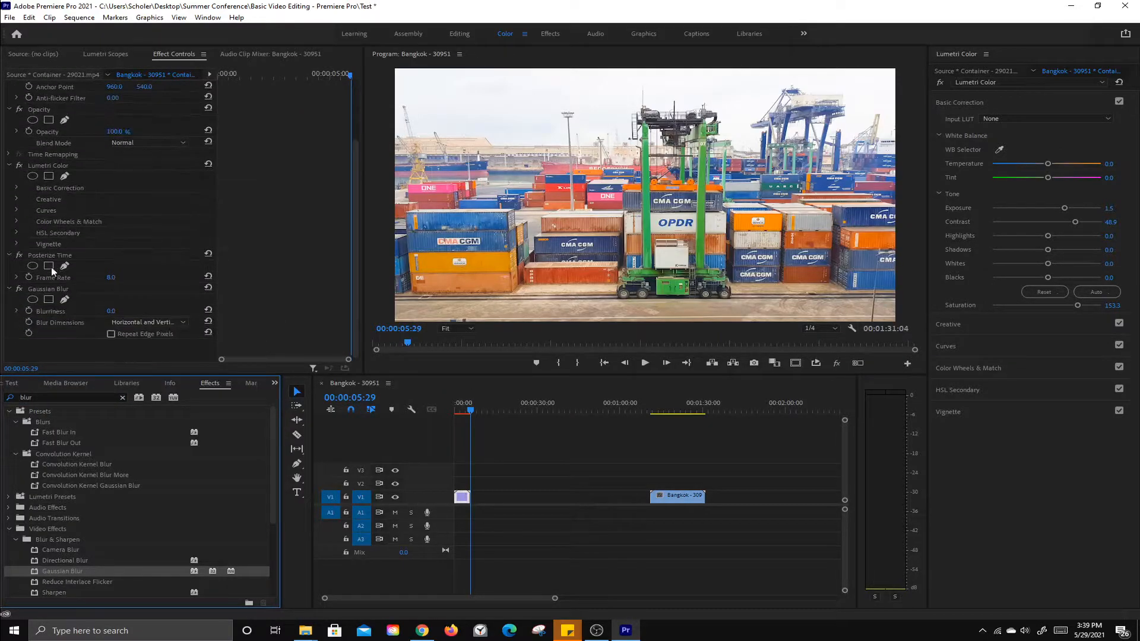
- Draw a four-point Gaussian Blur mask around the upper part of the frame, from mid-container height to the frame's upper edge
click(64, 300)
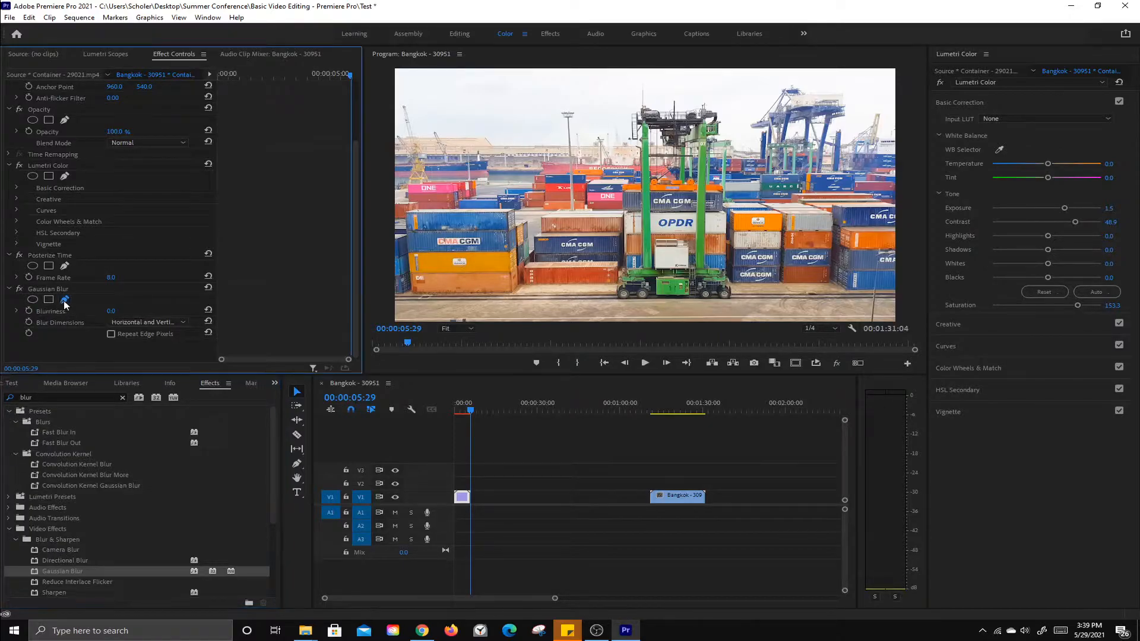
click(387, 229)
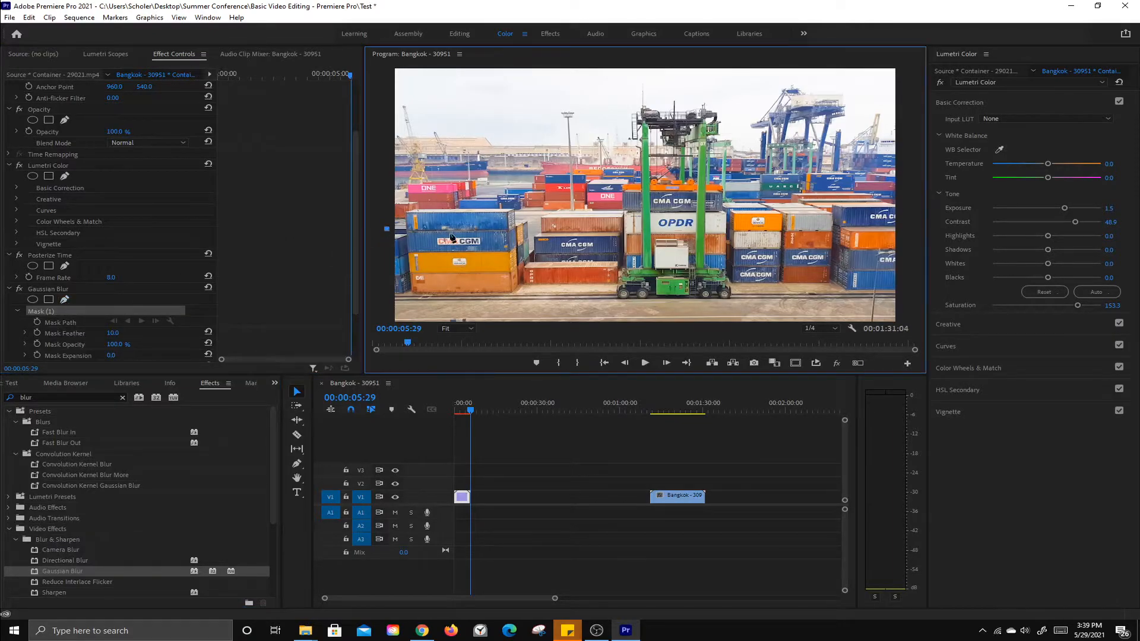
click(906, 224)
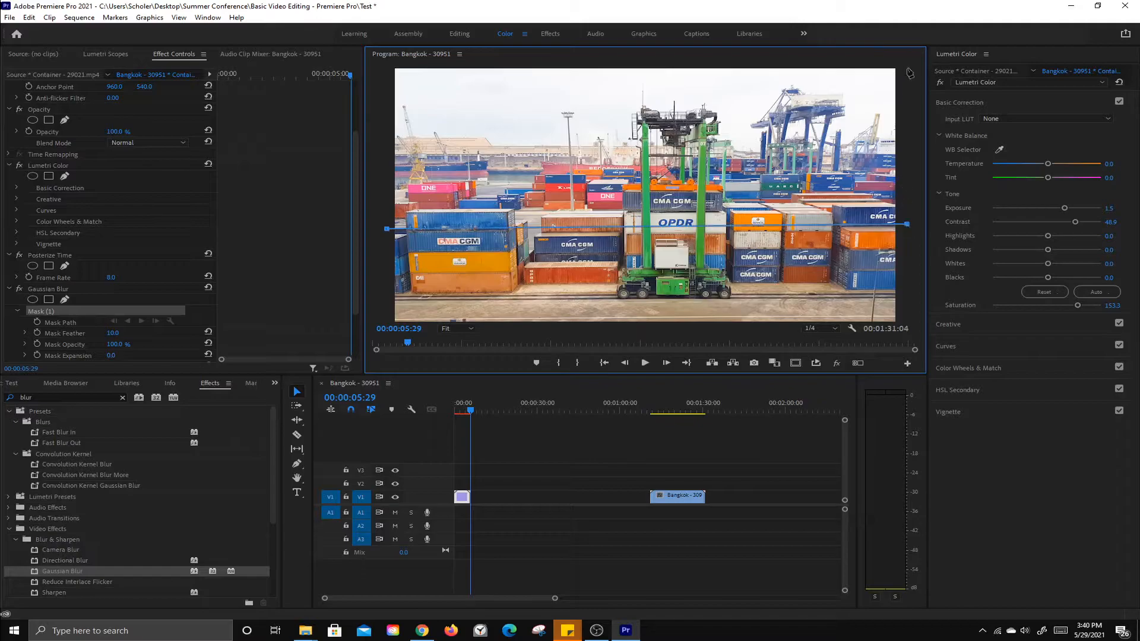
click(906, 75)
click(388, 73)
click(386, 229)
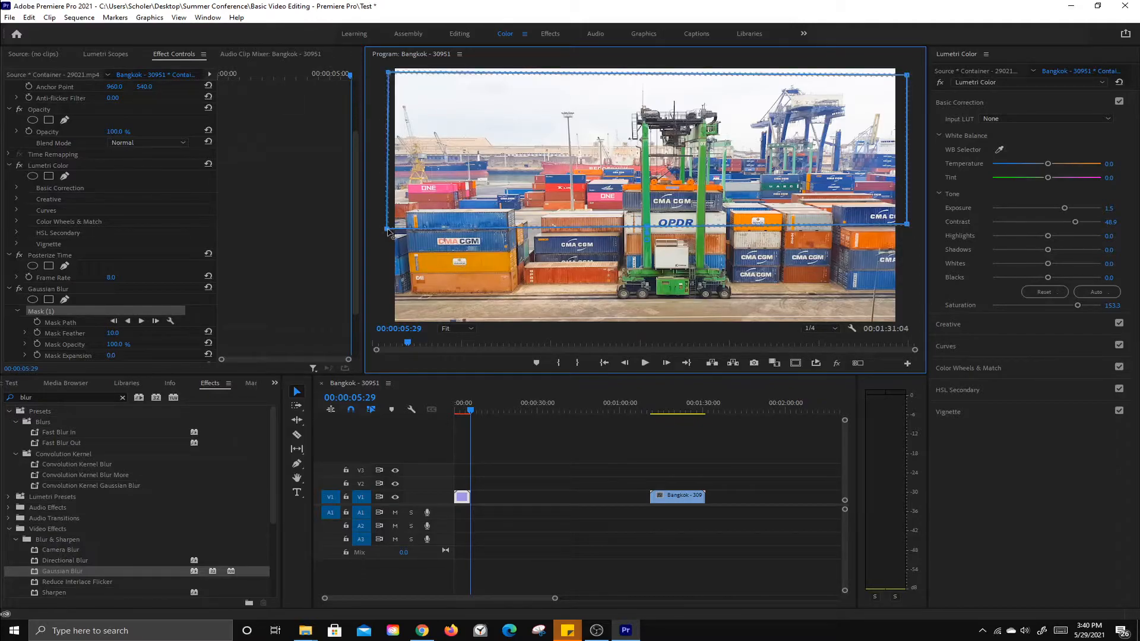
drag(907, 75, 907, 68)
drag(390, 75, 390, 72)
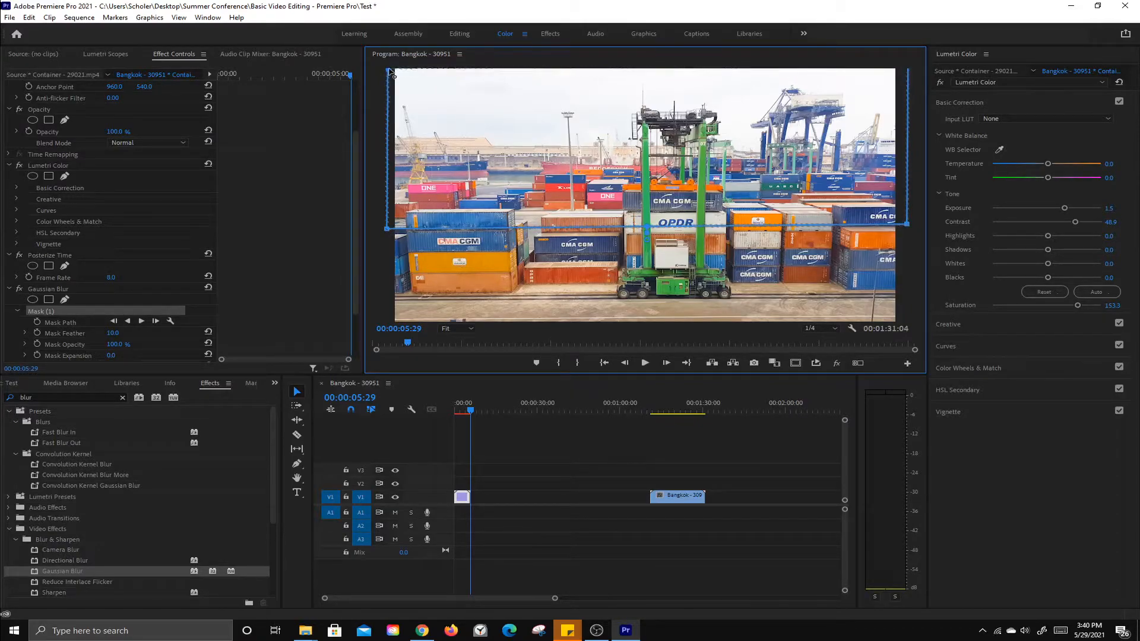
- Set the Gaussian Blur's blurriness to 15 and its mask feather to 162
scroll(75, 313, down, 3)
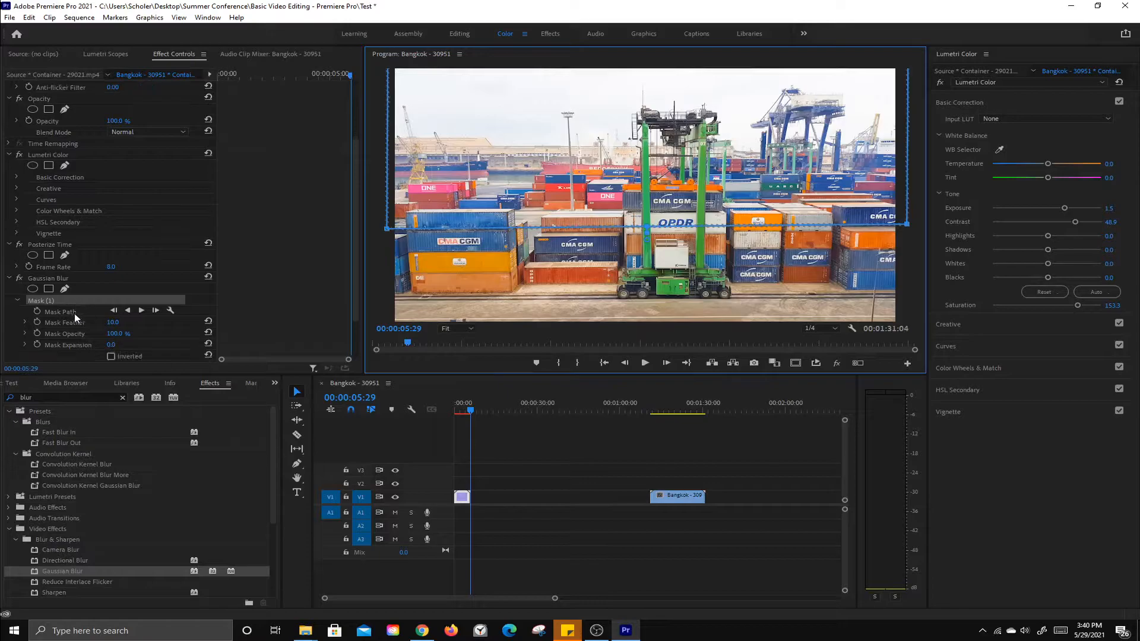
drag(111, 313, 119, 313)
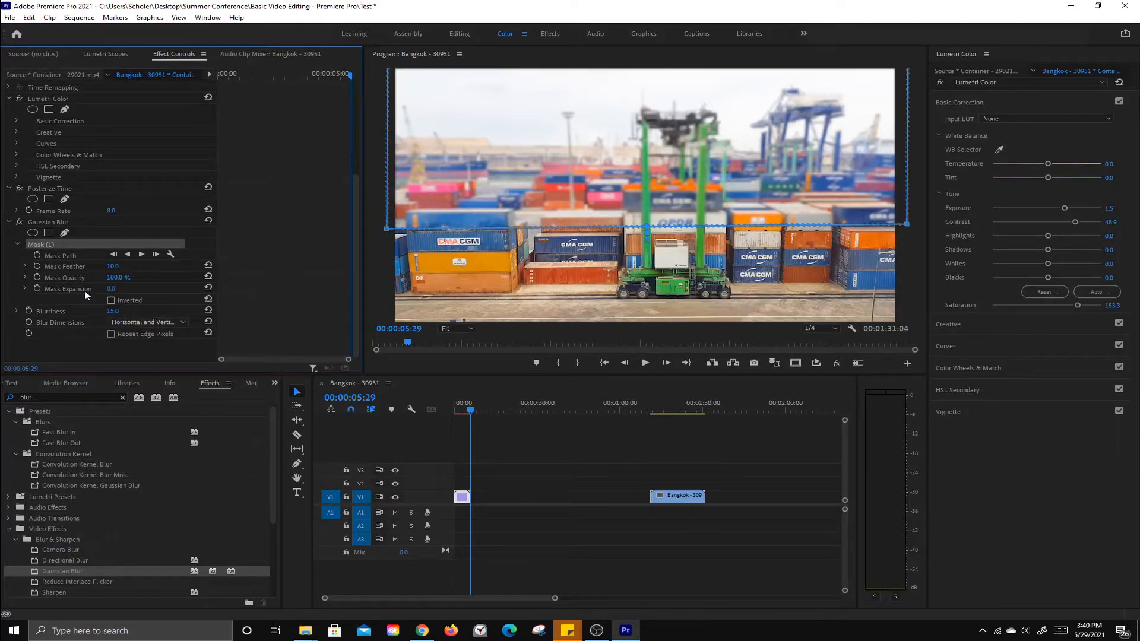
drag(112, 266, 202, 266)
- Scrub through the container clip, hide the mask outline and replay the blurred shot from the sequence start
click(466, 412)
drag(467, 415, 461, 415)
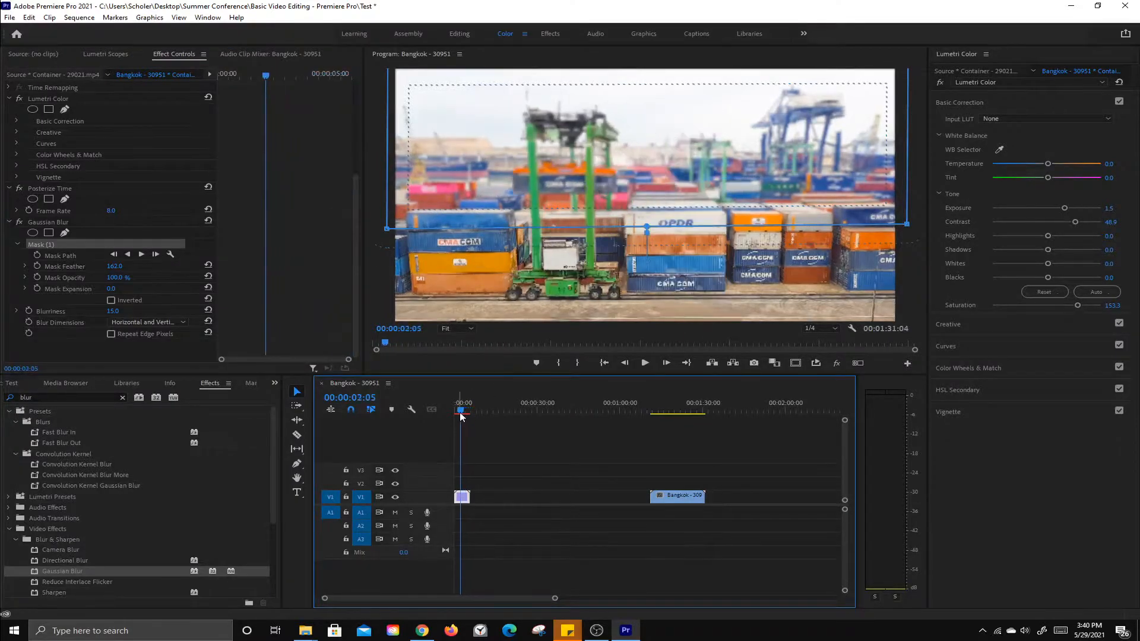
click(64, 223)
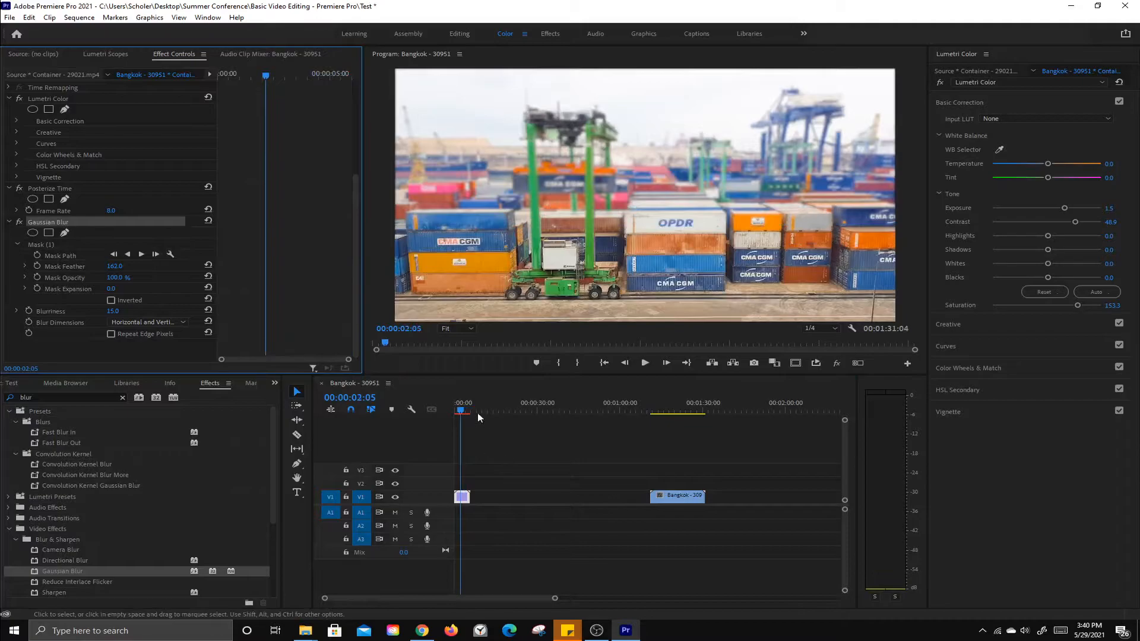
drag(472, 409, 455, 414)
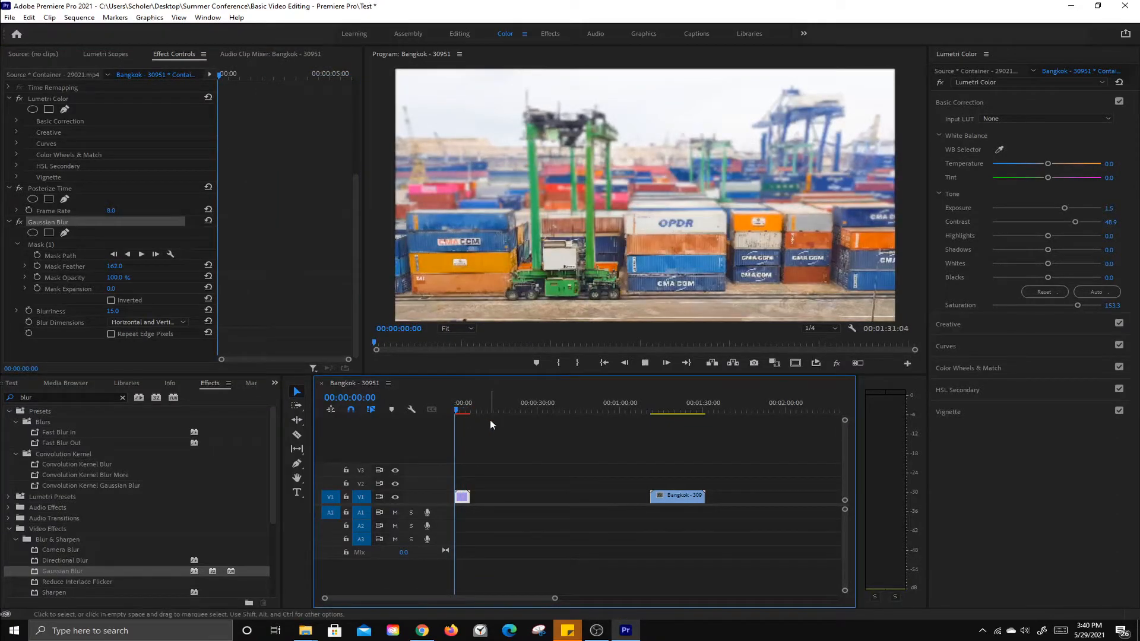
key(space)
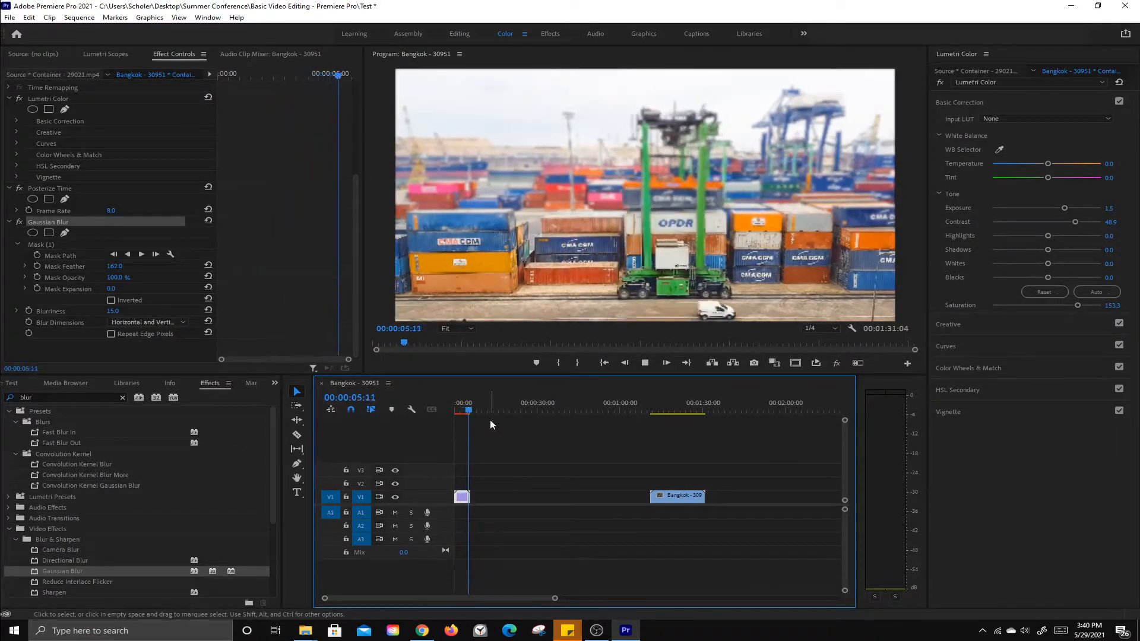
key(space)
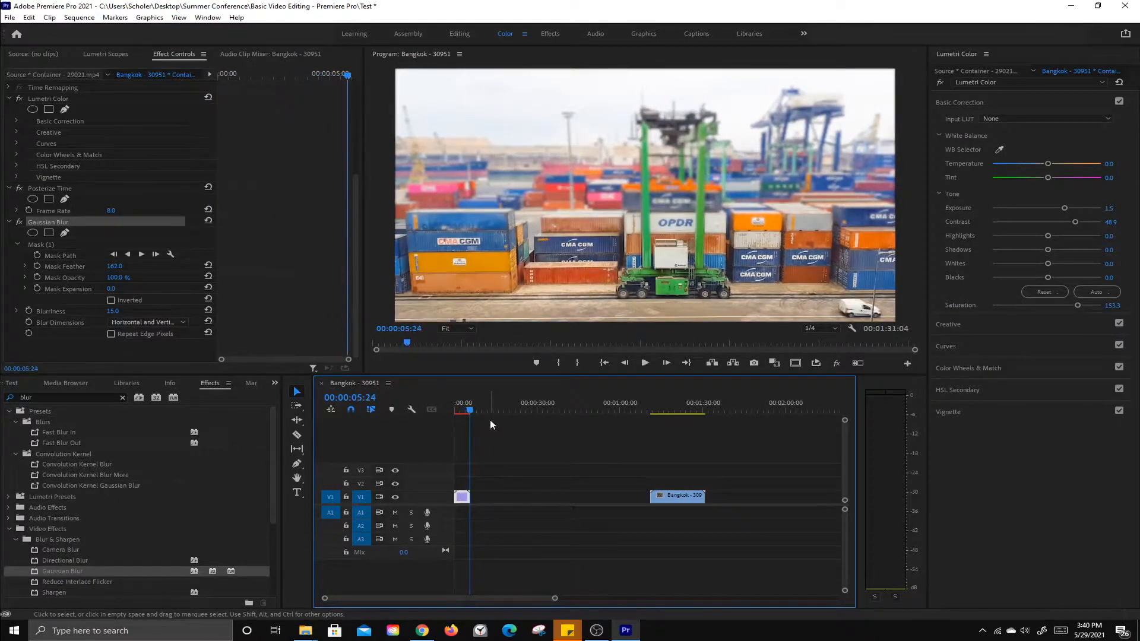
- Move the Bangkok clip on V1 closer to the container clip and park the playhead over it at 00:00:20:13
drag(671, 498, 510, 502)
click(512, 409)
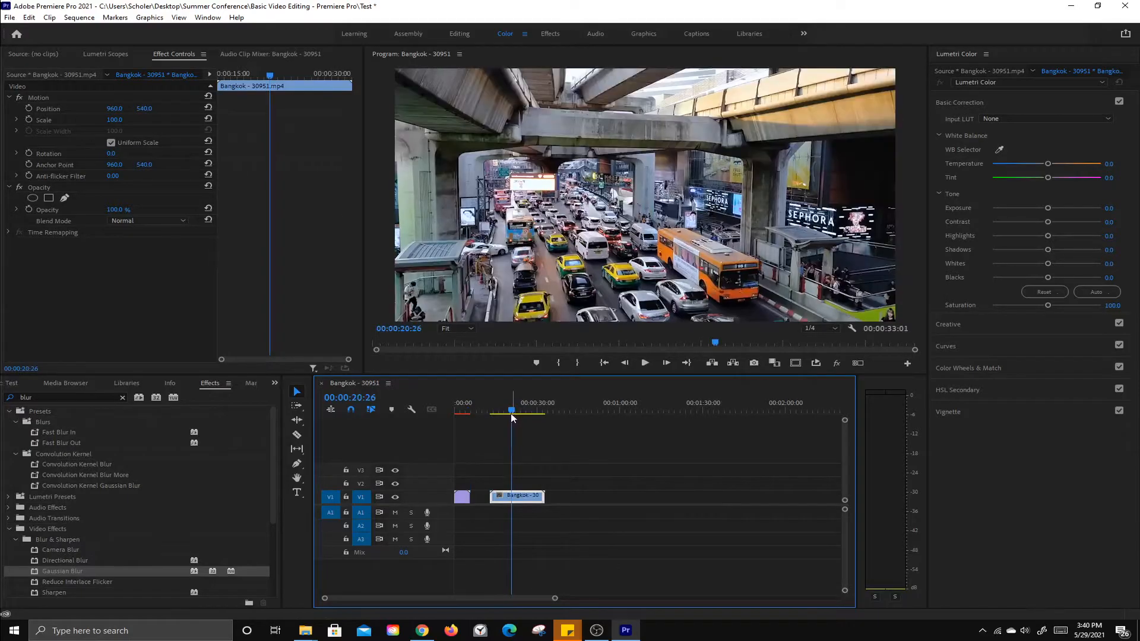
mouse_move(503, 413)
mouse_down()
mouse_move(521, 415)
mouse_move(494, 415)
mouse_move(529, 422)
mouse_move(500, 421)
mouse_move(522, 422)
mouse_move(509, 425)
mouse_up()
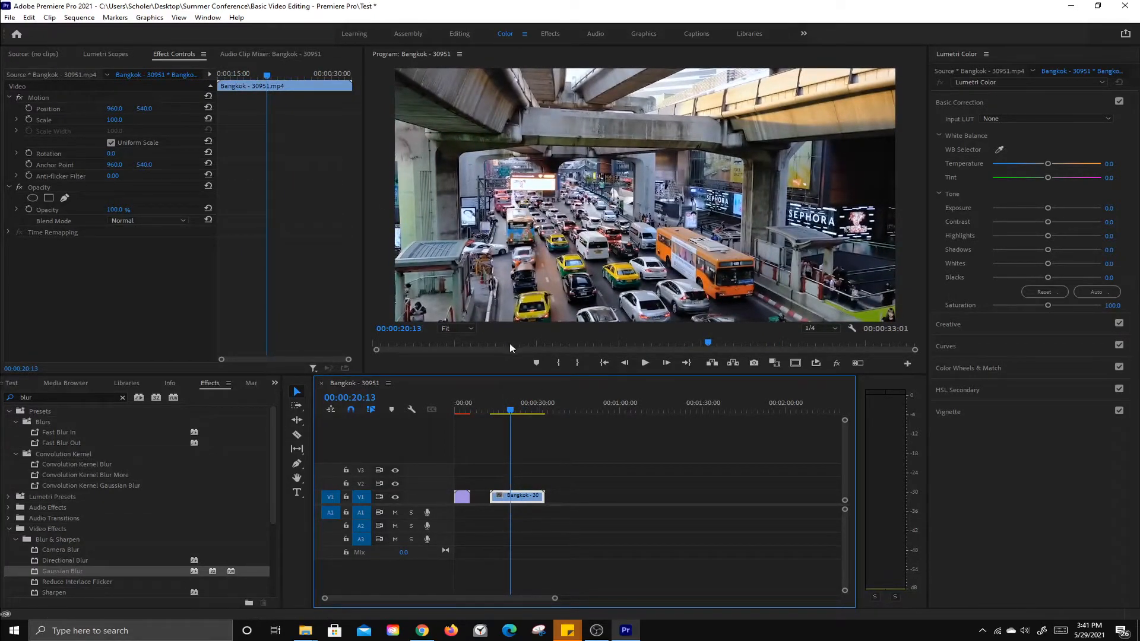
- Search the effects for "war", apply Warp Stabilizer to the Bangkok clip and set its result to No Motion
click(123, 399)
text(war)
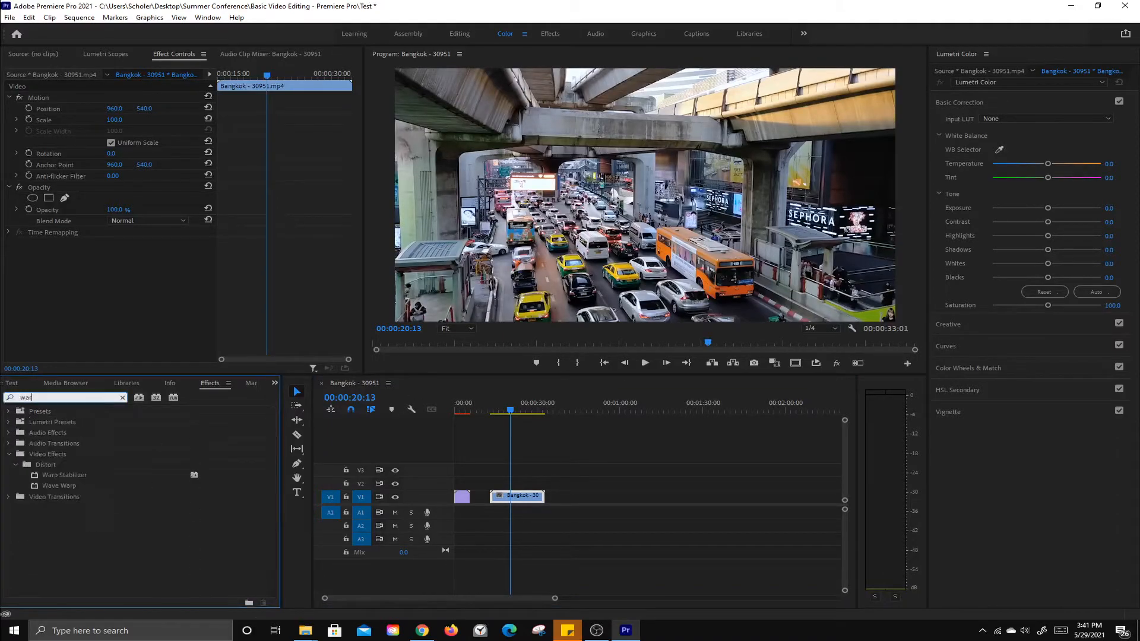
drag(63, 477, 516, 502)
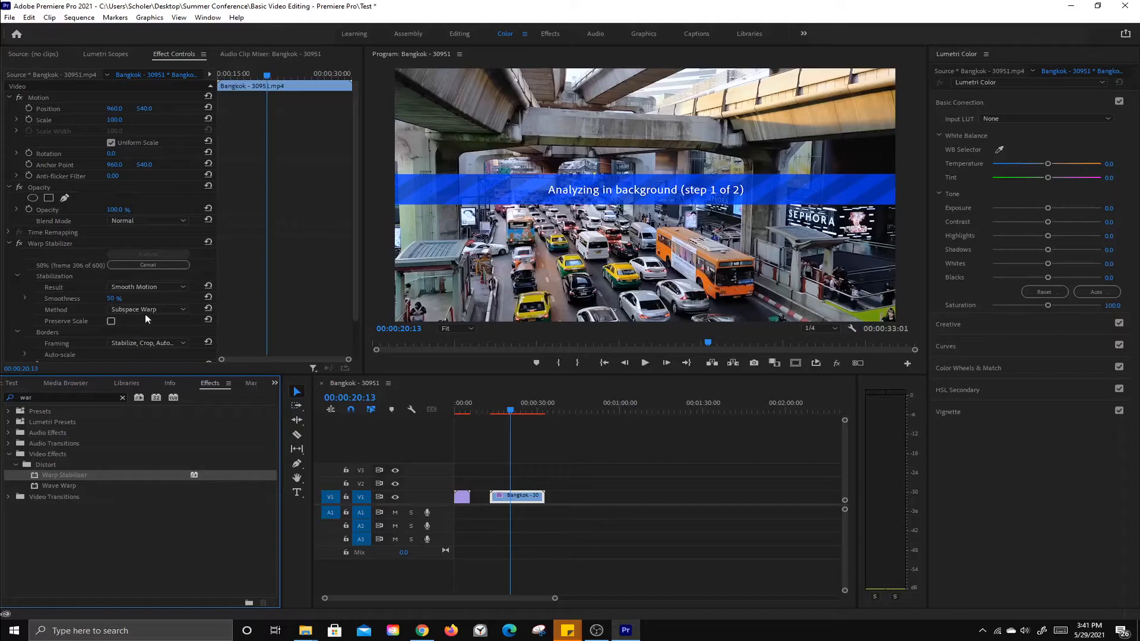
click(158, 286)
click(148, 305)
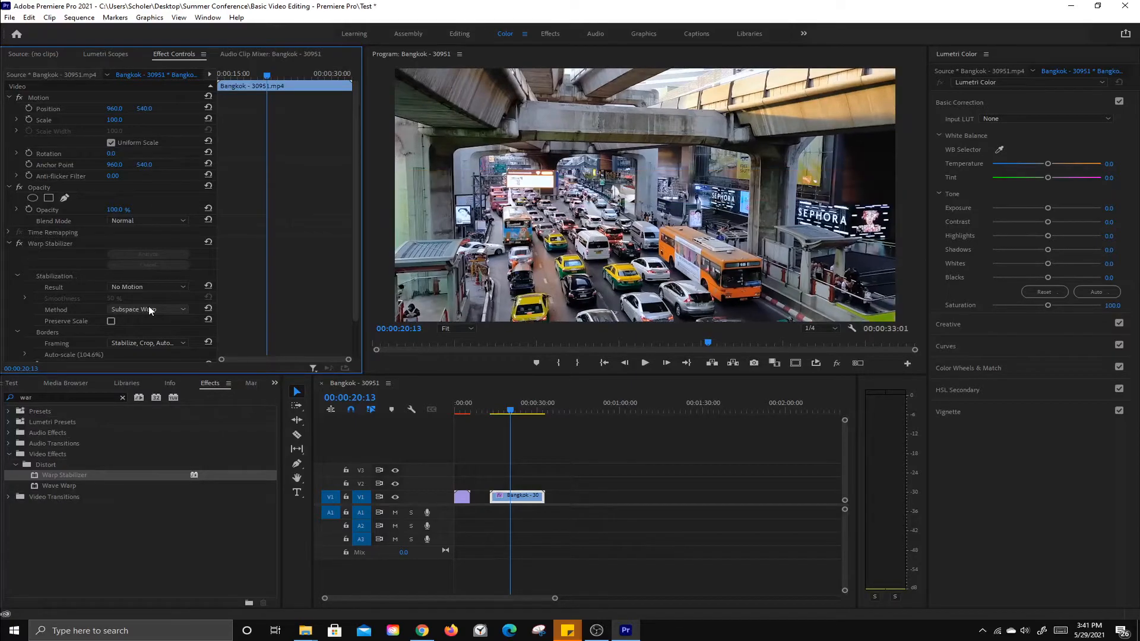
- Toggle Warp Stabilizer off and on to compare the Bangkok shot, and set the program monitor's playback resolution to Full
click(19, 243)
click(19, 243)
mouse_move(514, 414)
mouse_down()
mouse_move(483, 414)
mouse_move(544, 414)
mouse_move(503, 413)
mouse_move(516, 414)
mouse_up()
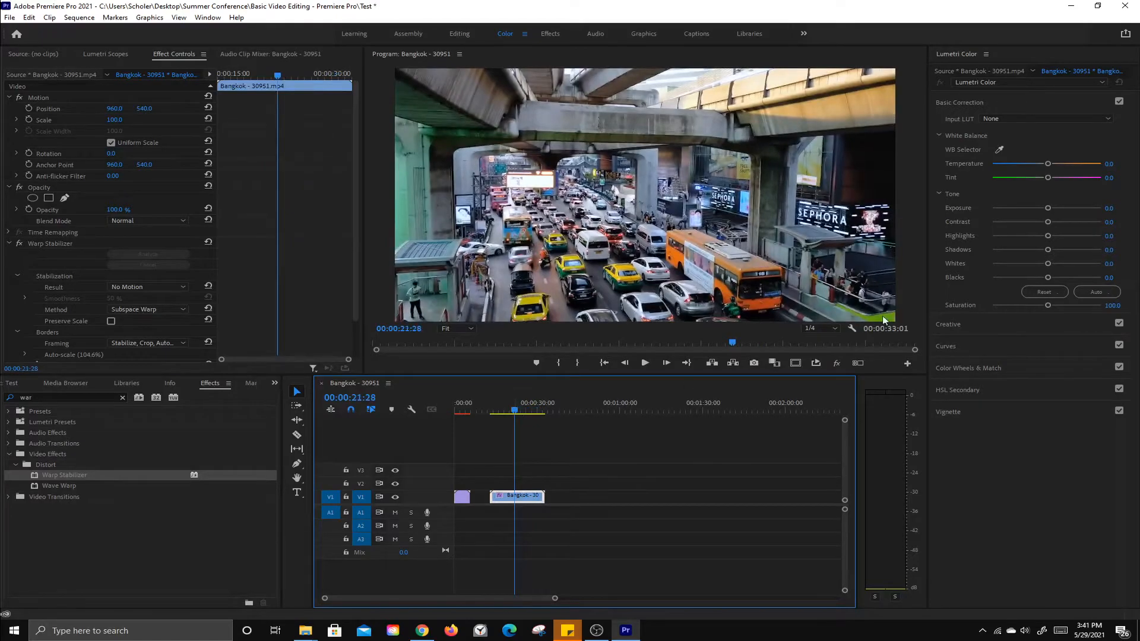
click(821, 328)
click(827, 337)
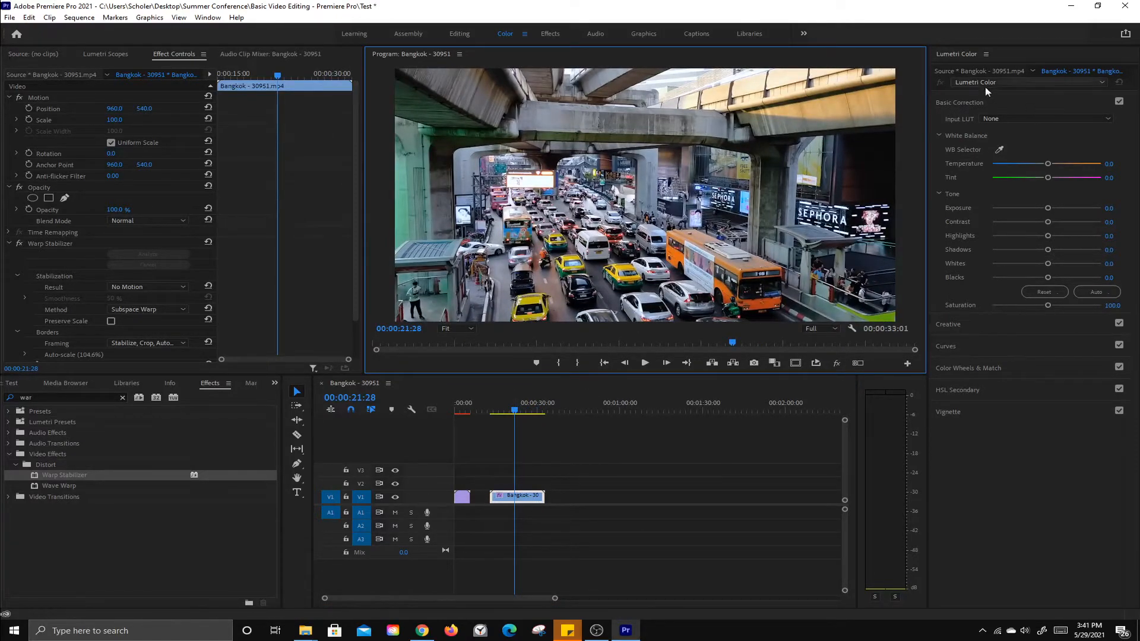
- Grade the Bangkok clip in Lumetri Color with exposure 1.5, contrast 18.5, highlights -22.8, whites -1.1 and saturation 163
drag(1047, 209, 1046, 267)
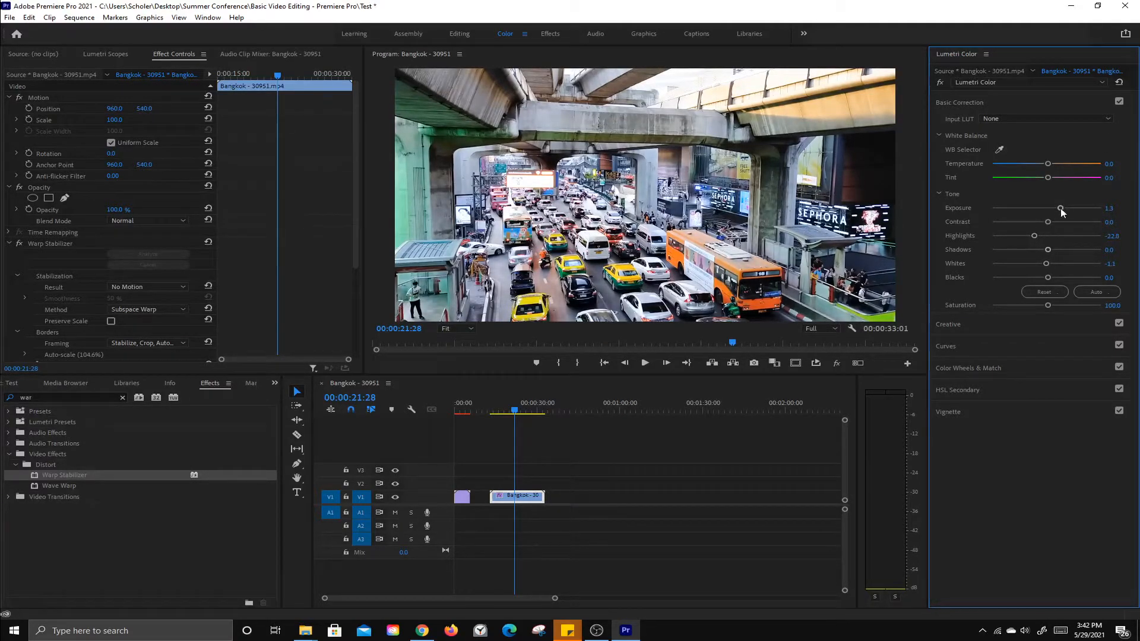
drag(1063, 209, 1061, 210)
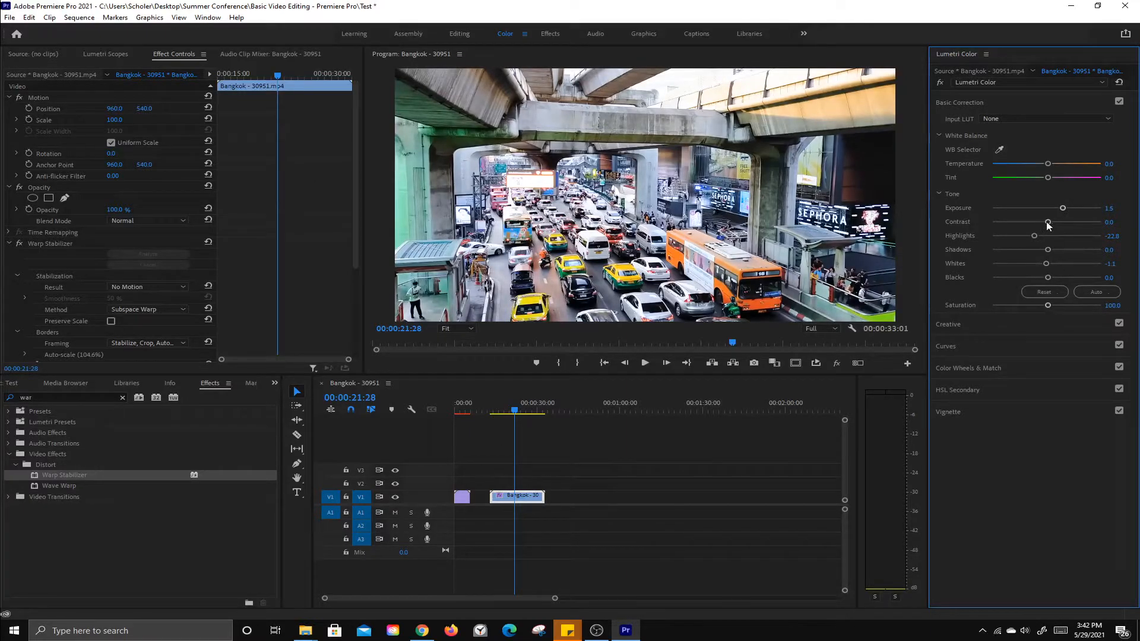
drag(1050, 306, 1073, 305)
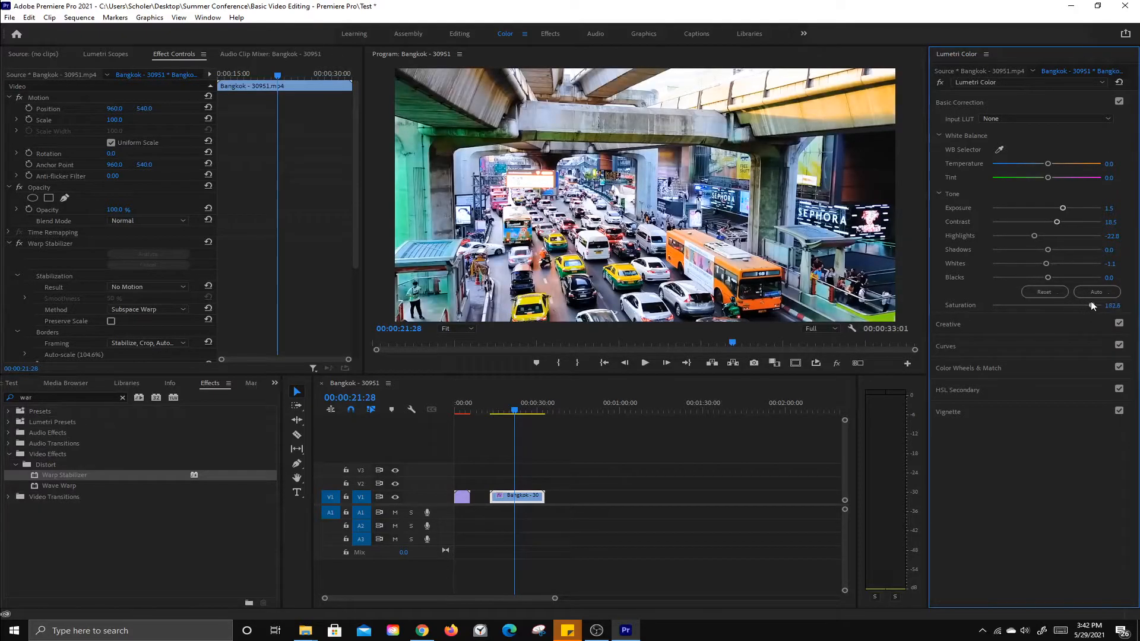
drag(1099, 301, 1080, 306)
- Try a speed of 600% on the stabilized Bangkok clip, check the frame and undo the speed change
click(549, 478)
right_click(521, 495)
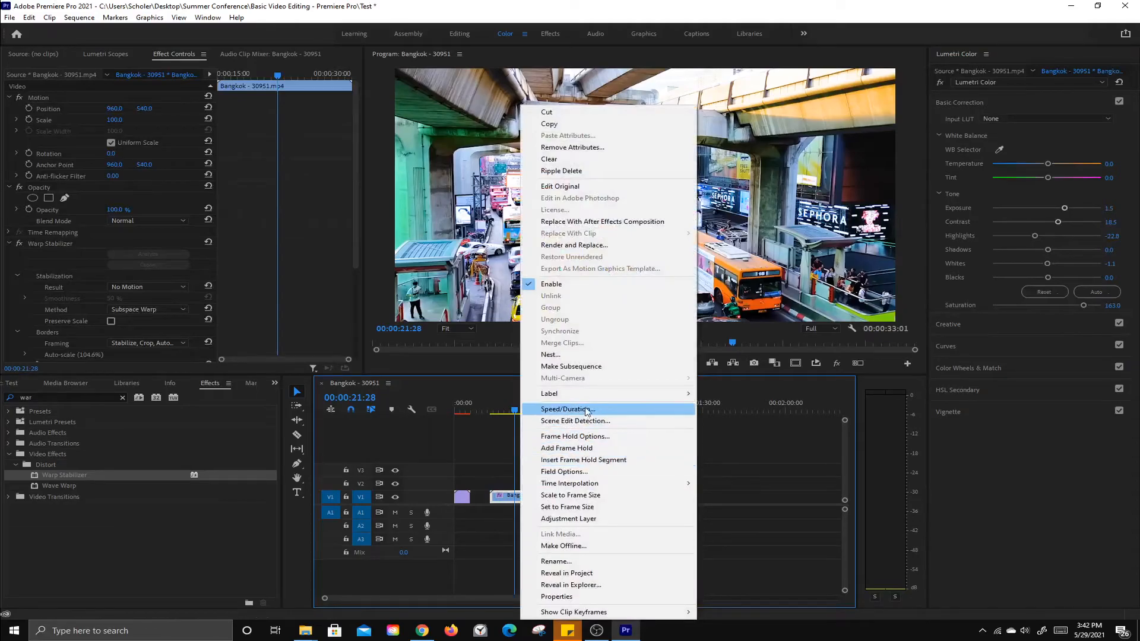
click(567, 409)
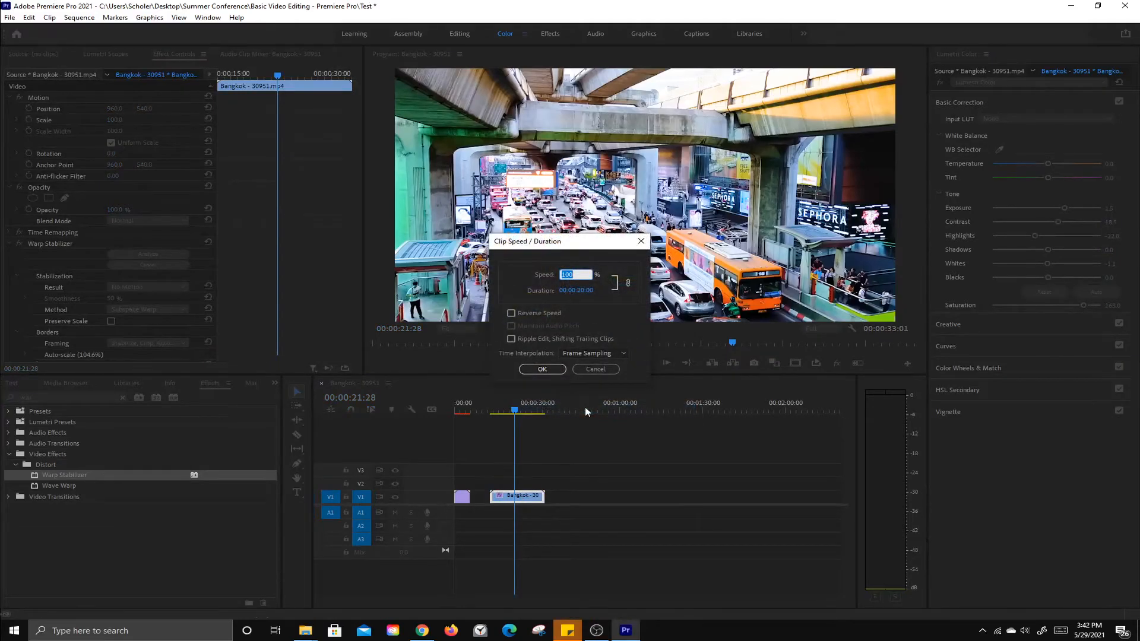
text(600)
key(Return)
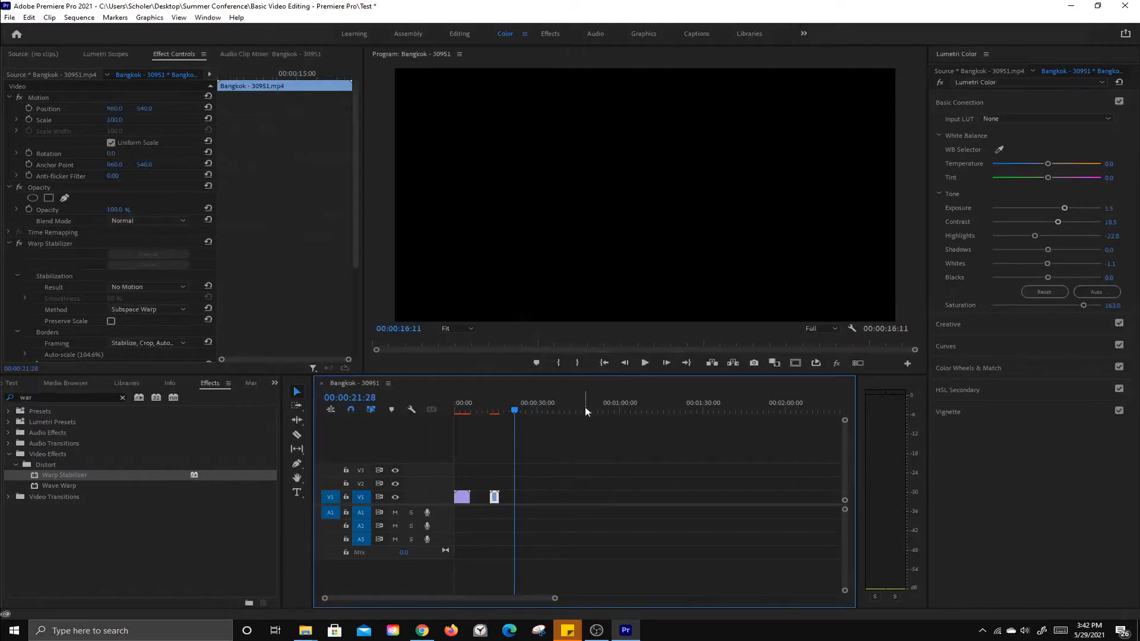
drag(516, 411, 496, 418)
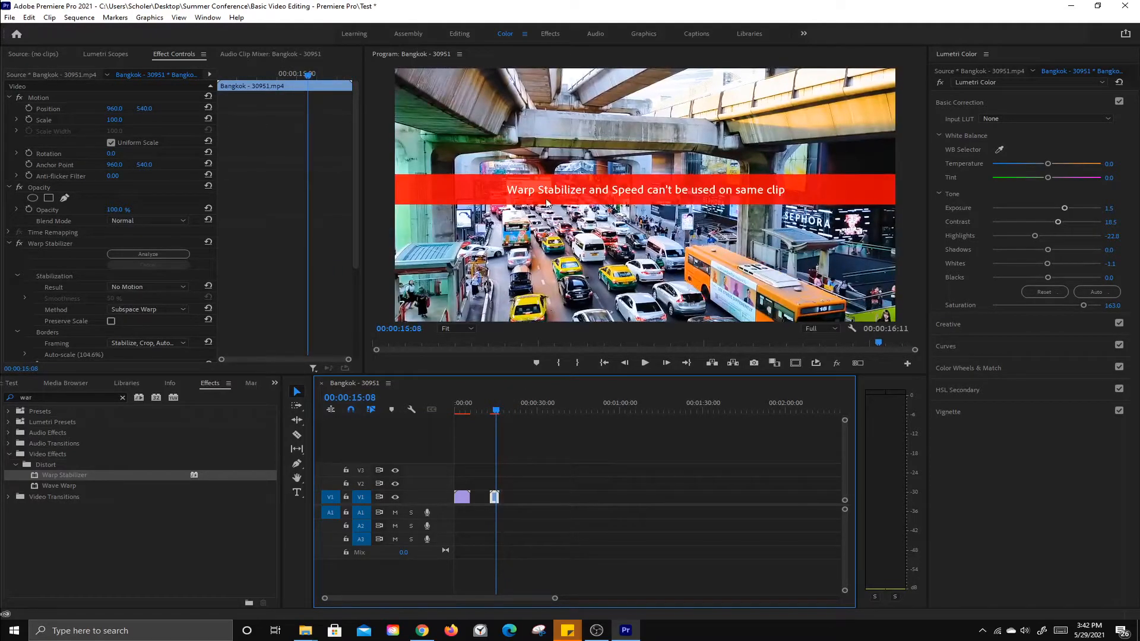
click(563, 498)
key(ctrl+z)
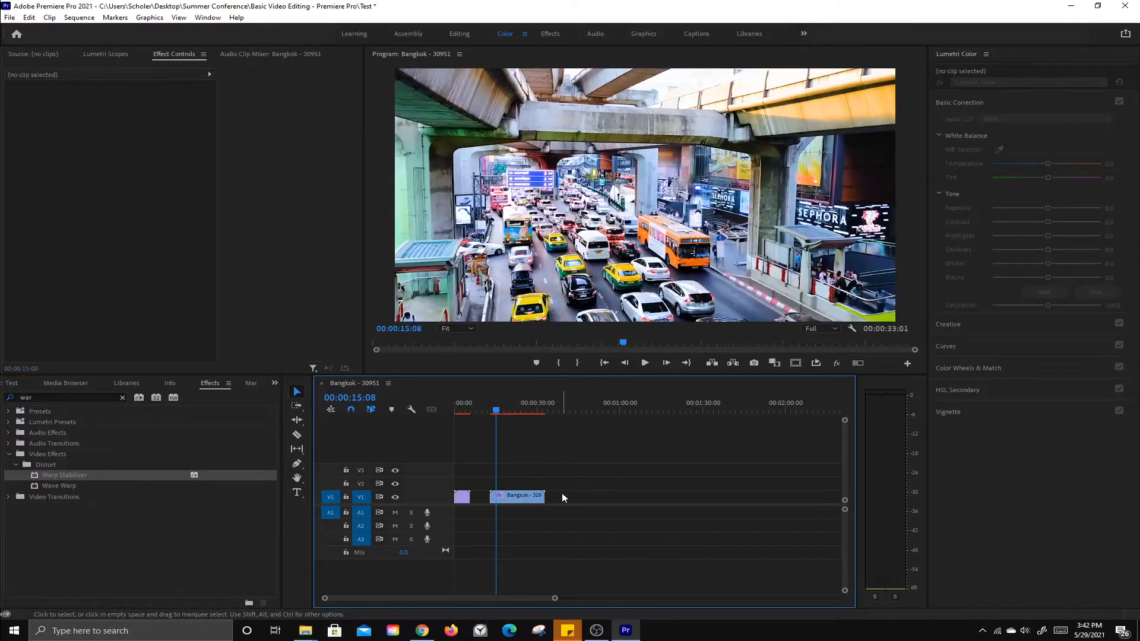
- Nest the stabilized Bangkok clip into its own sequence, accepting the default name
click(520, 499)
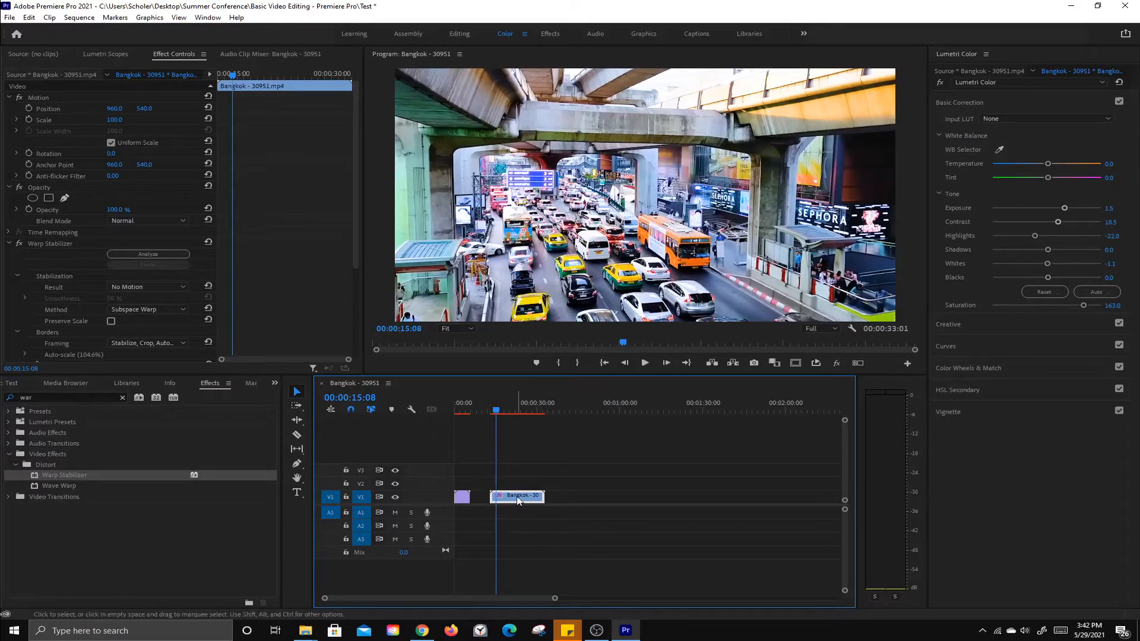
right_click(517, 499)
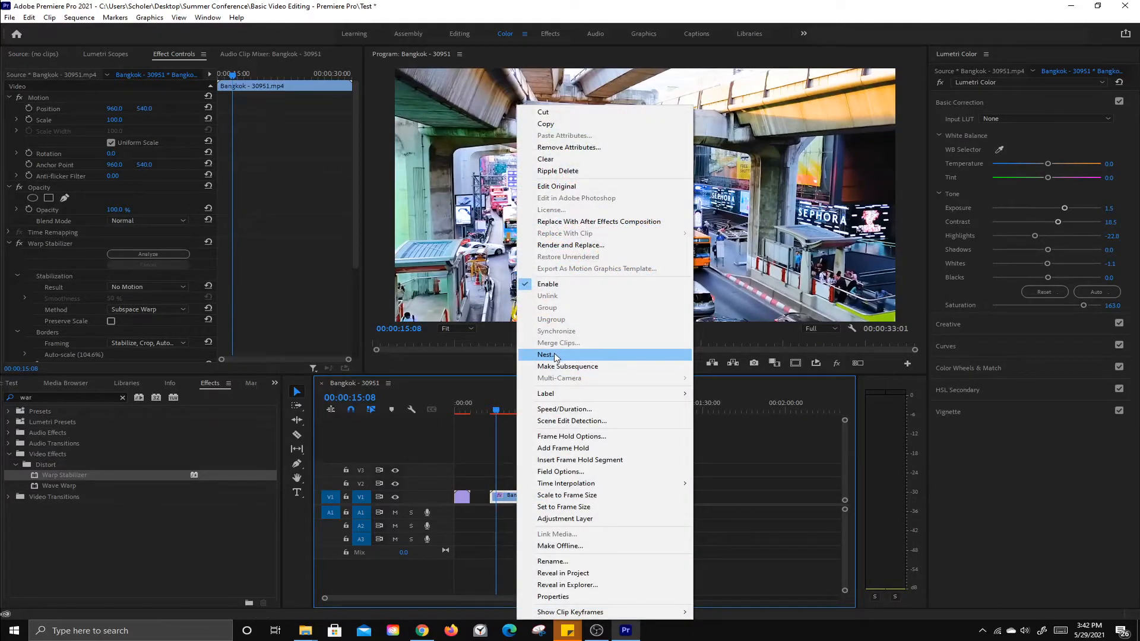
click(555, 355)
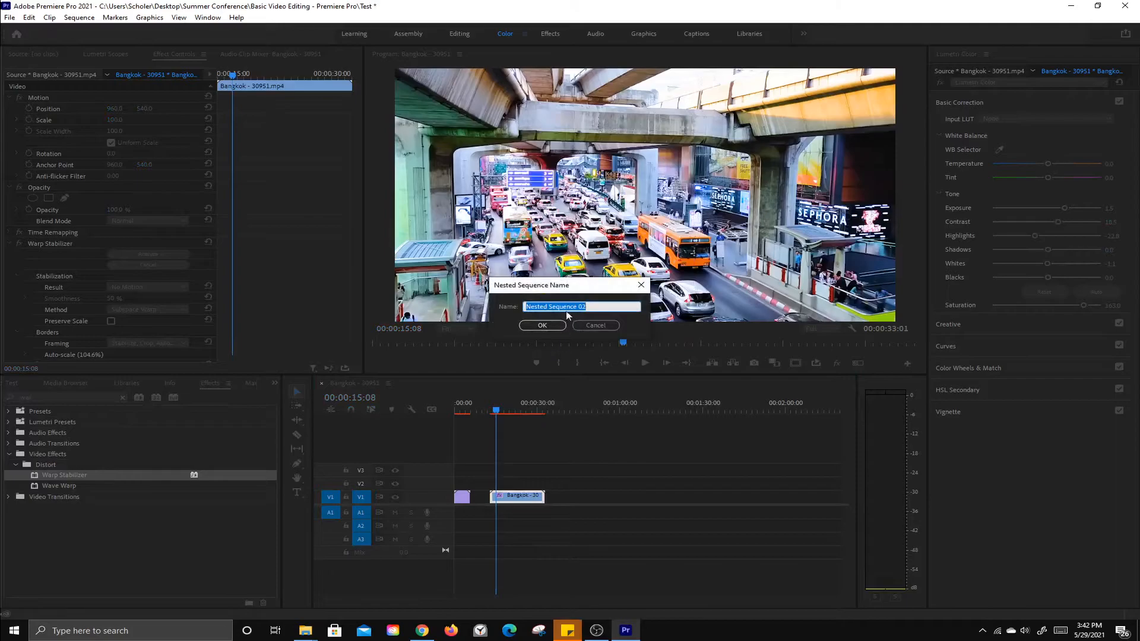
click(539, 328)
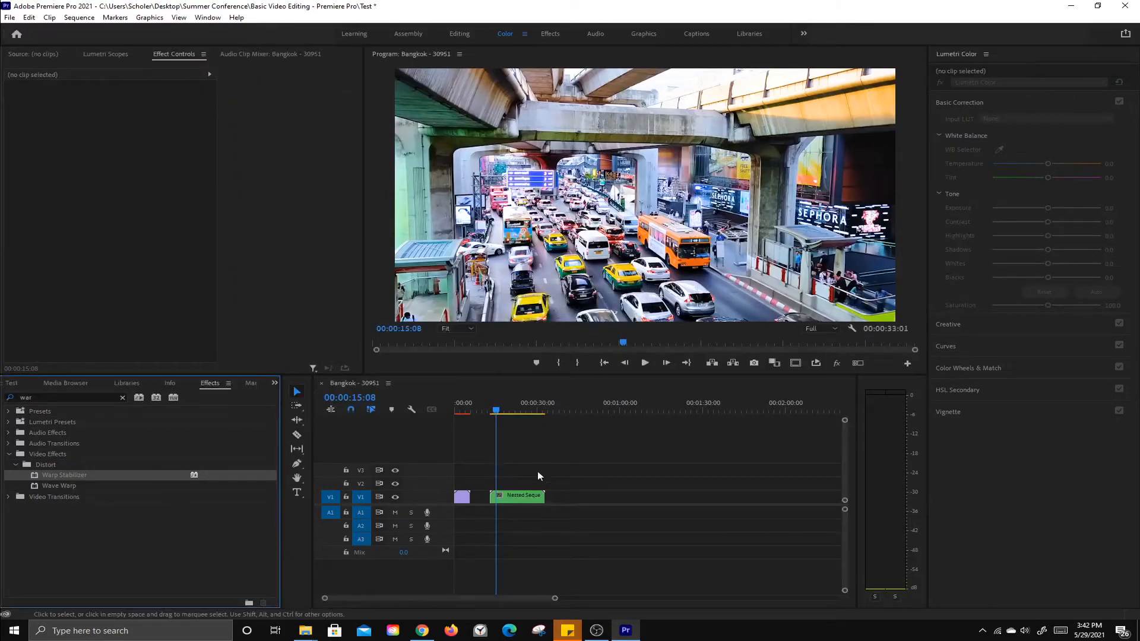
- Set the nested Bangkok sequence's speed to 600% and play the shortened clip from its start
right_click(516, 498)
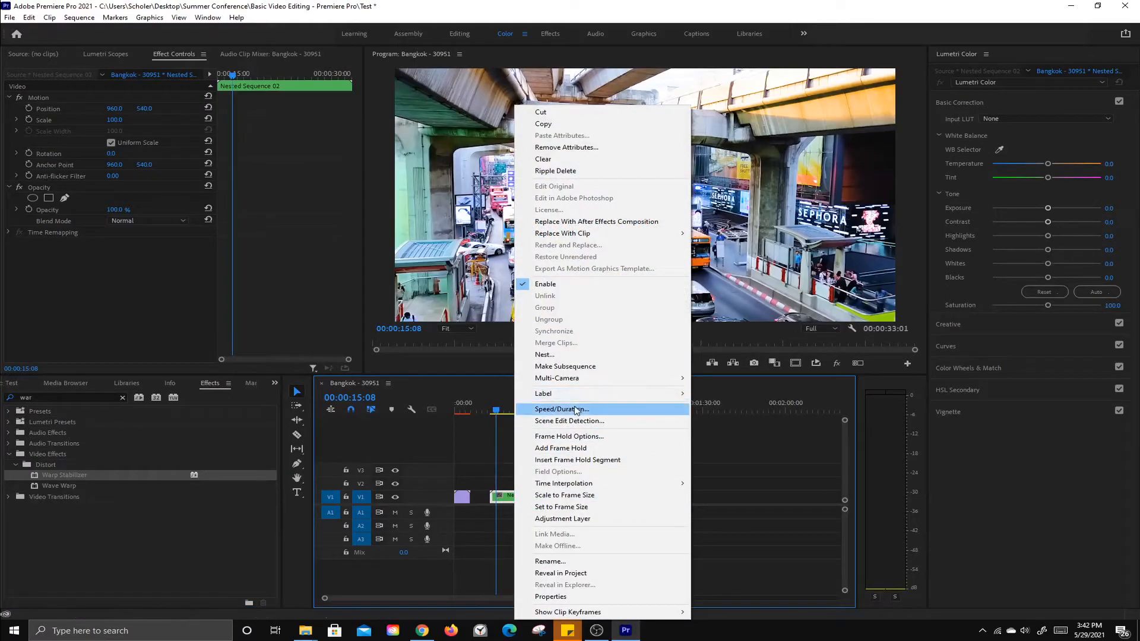
click(562, 409)
text(600)
key(Return)
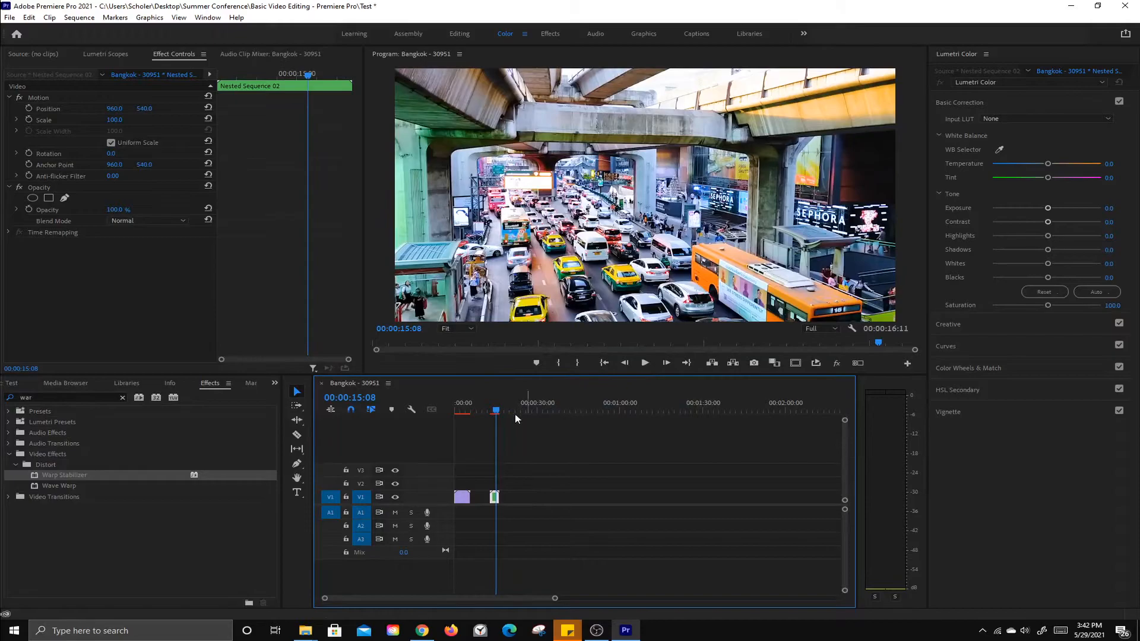
drag(496, 410, 491, 411)
key(space)
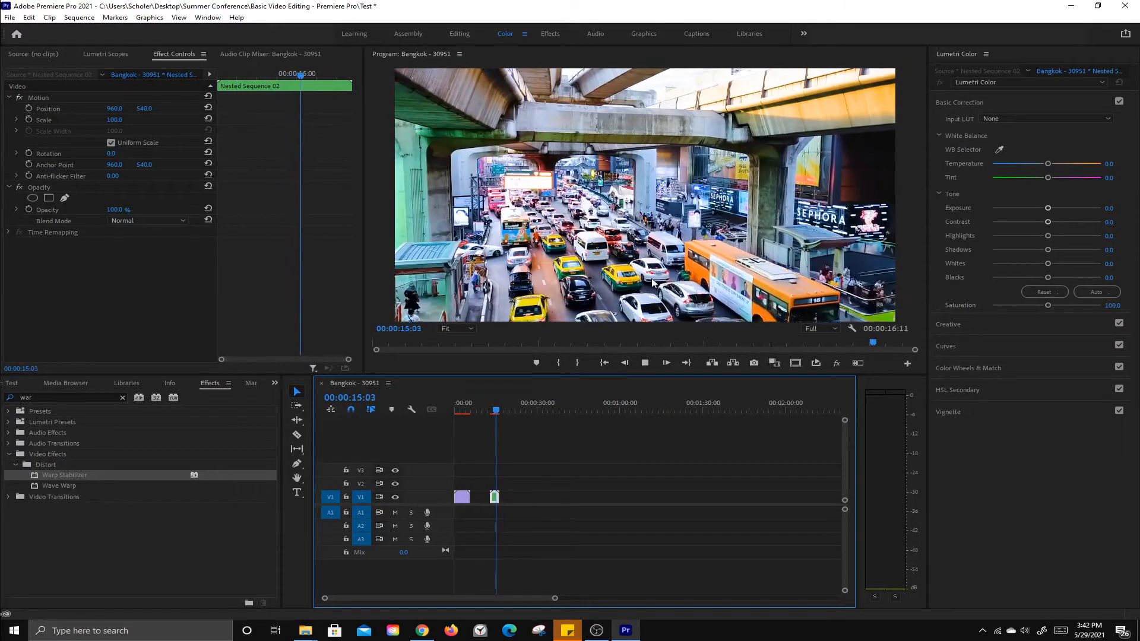
click(499, 411)
drag(499, 411, 492, 410)
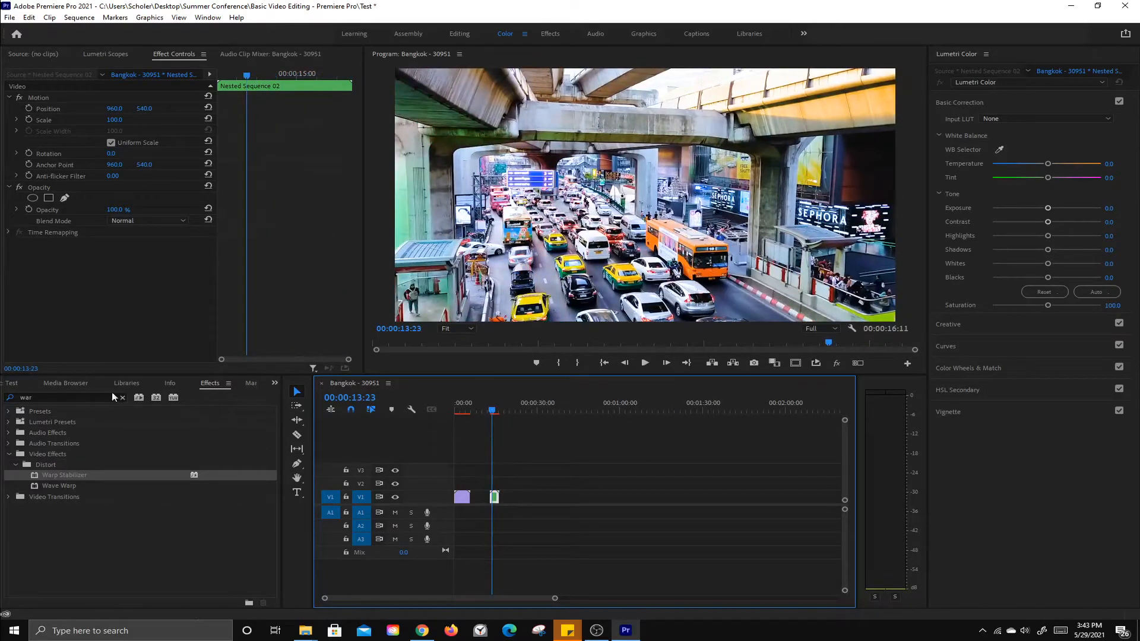
- Apply the Posterize Time effect to the nested Bangkok clip with a frame rate of 12
click(76, 398)
click(123, 398)
text(post)
drag(51, 498, 496, 496)
click(112, 267)
text(1)
key(Return)
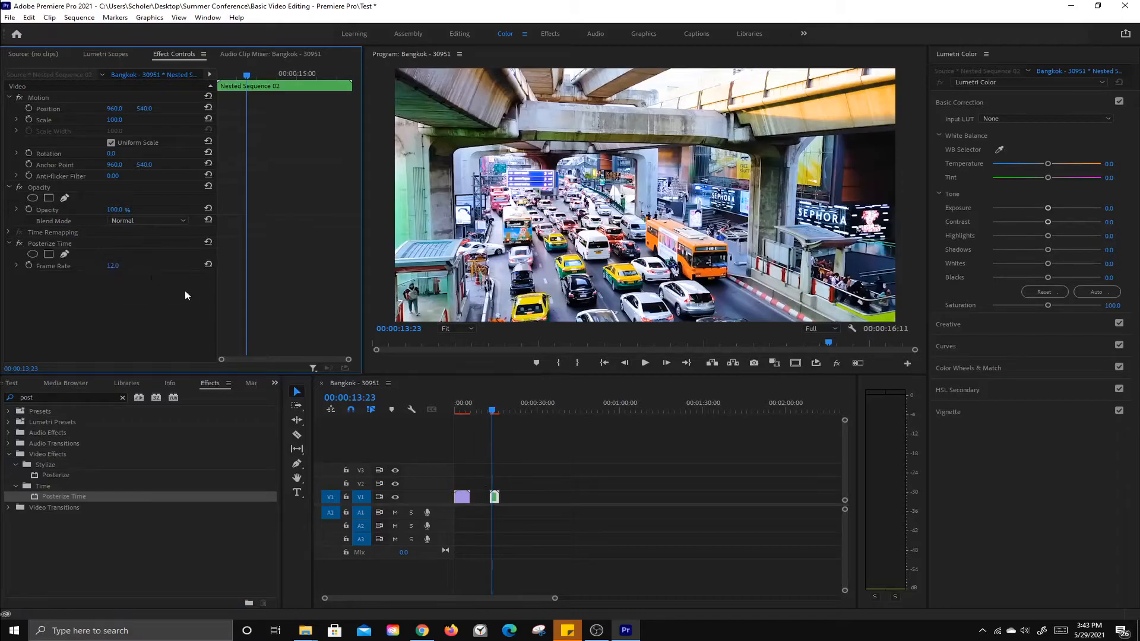
- Preview the posterized Bangkok clip at 1/4 playback resolution, then restore the playback resolution to Full
click(495, 411)
key(space)
click(836, 328)
click(821, 365)
click(493, 412)
key(space)
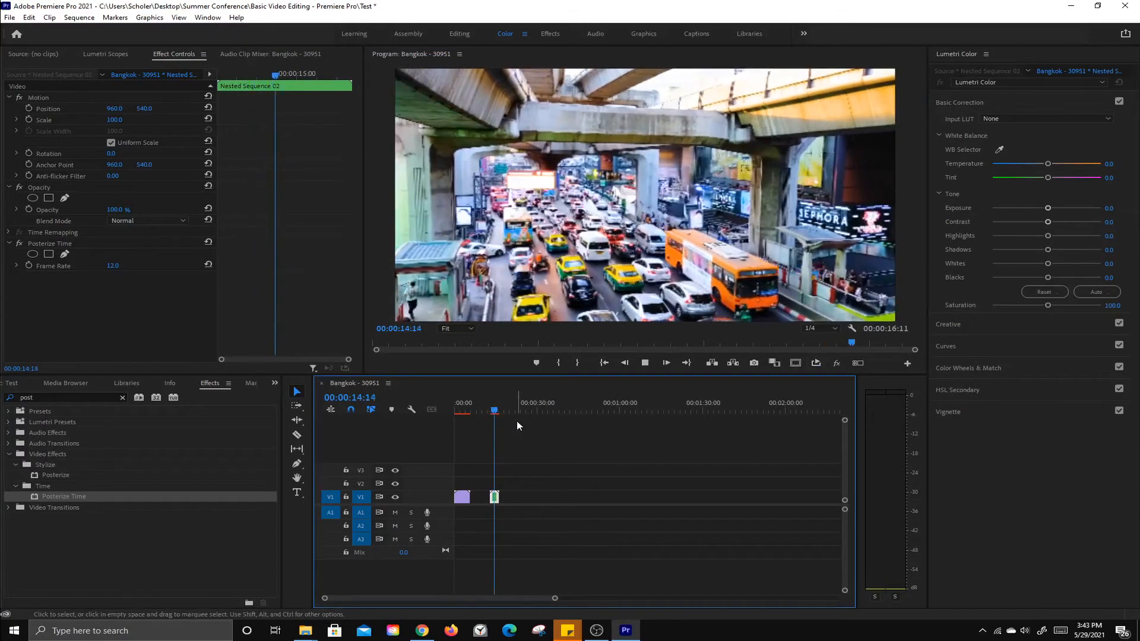
key(space)
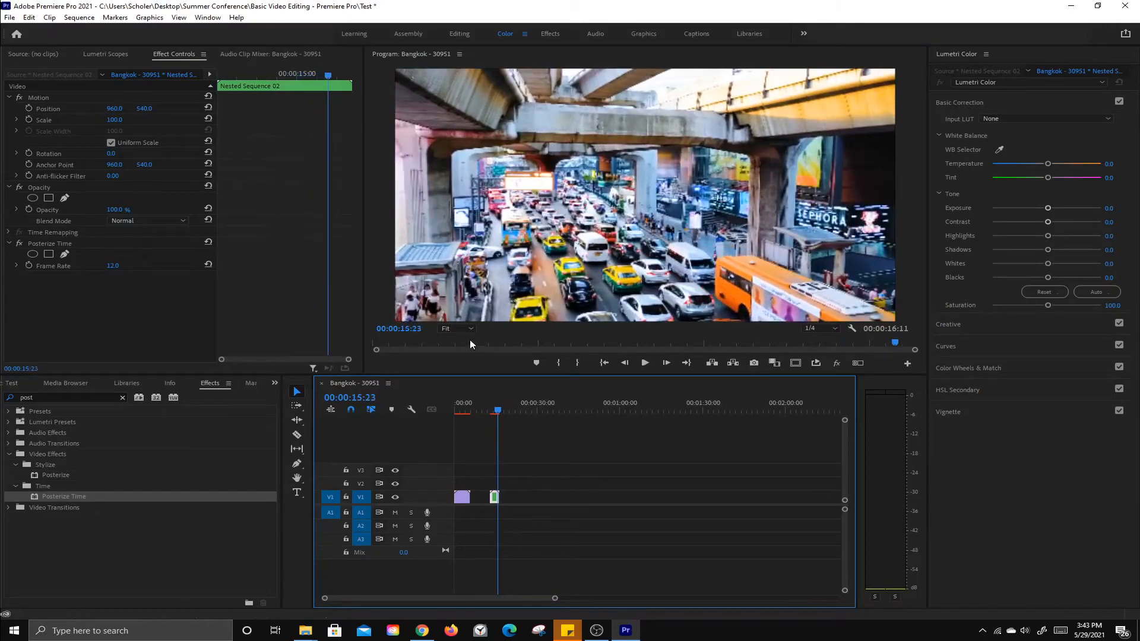
click(823, 329)
click(827, 338)
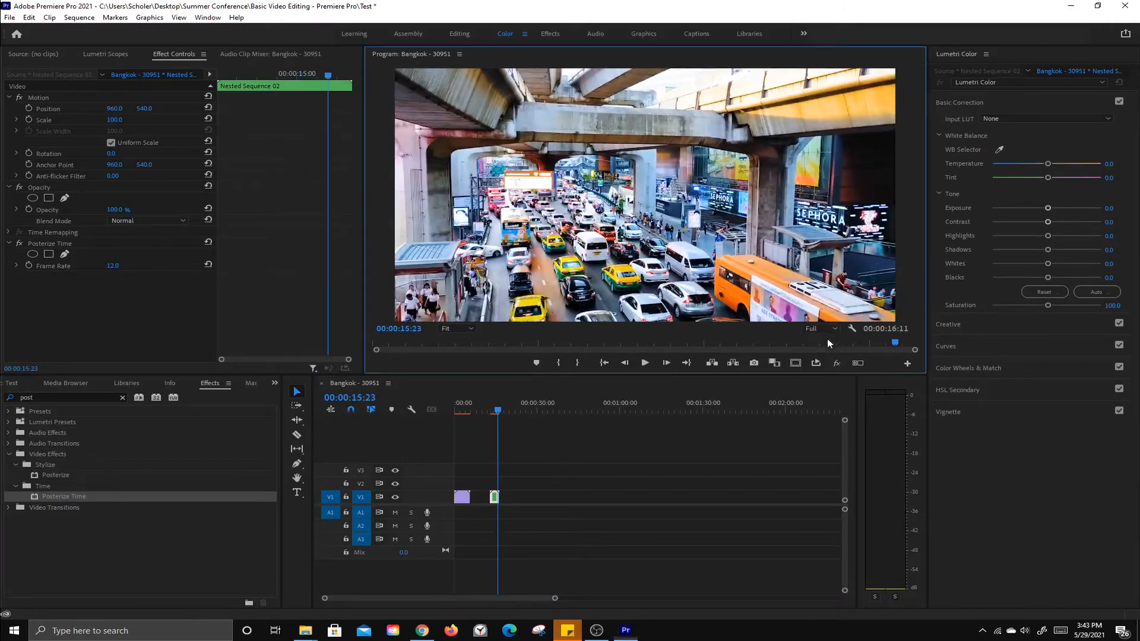
- Find the Gaussian Blur effect and apply it to the nested Bangkok clip
click(122, 397)
click(38, 399)
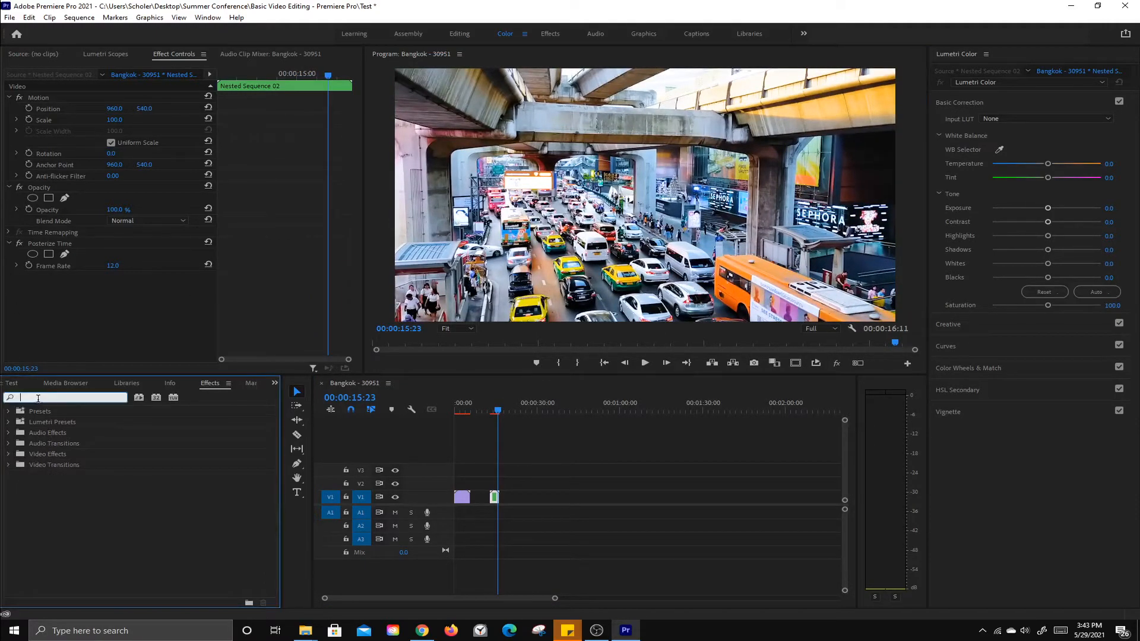
text(bluir)
key(BackSpace)
key(BackSpace)
text(r)
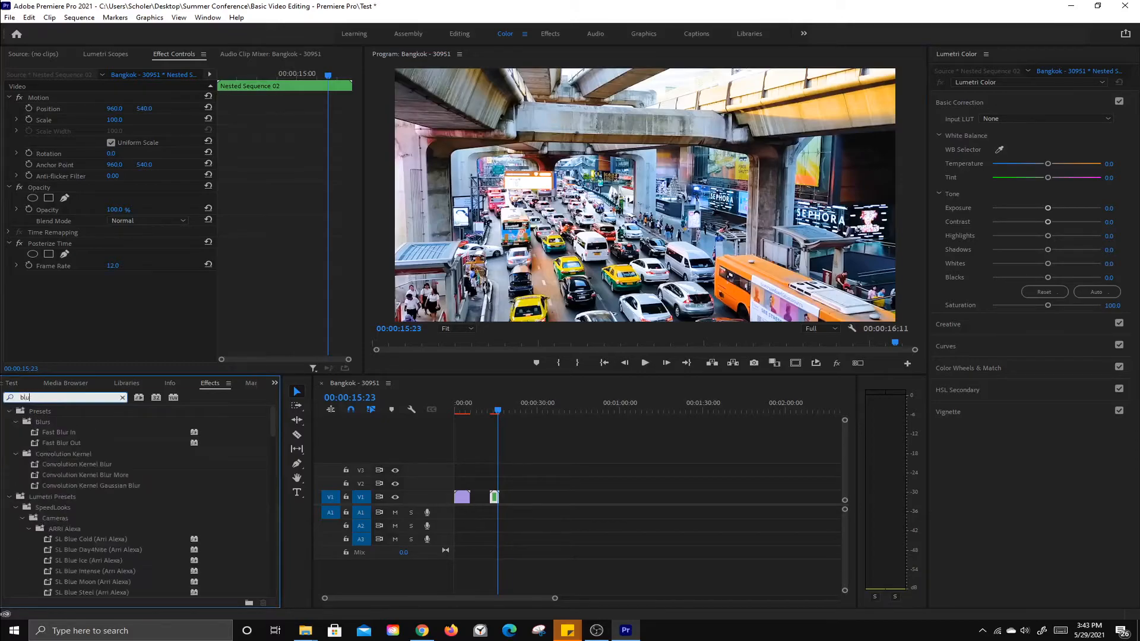
drag(67, 571, 496, 500)
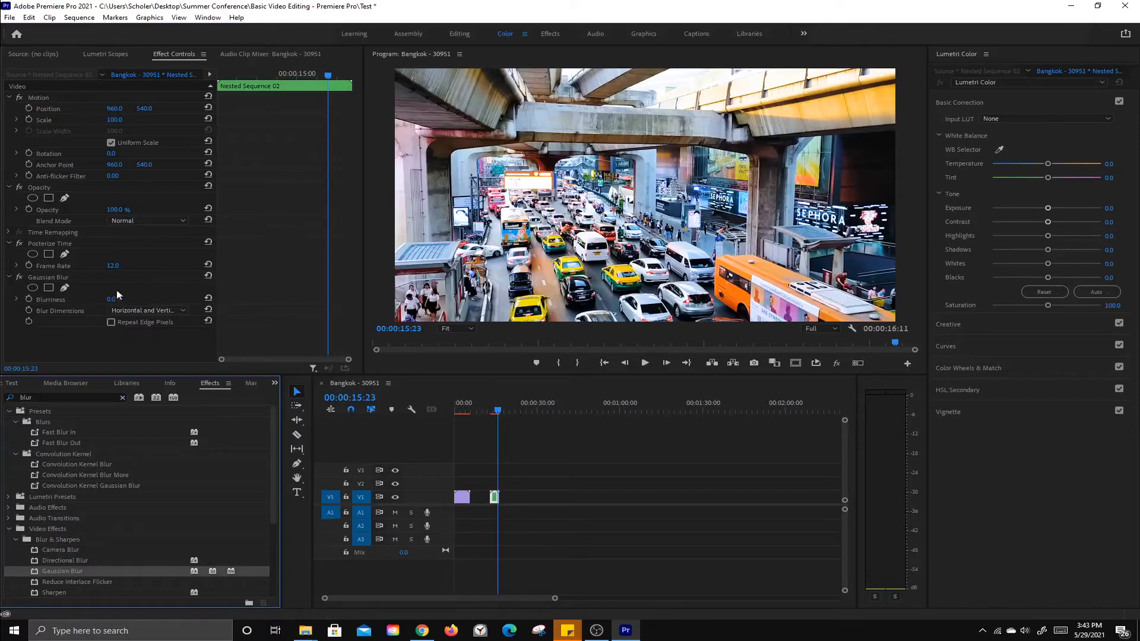
- Draw a four-point Gaussian Blur mask over the upper part of the Bangkok frame, with a slanted lower edge across the traffic
click(65, 288)
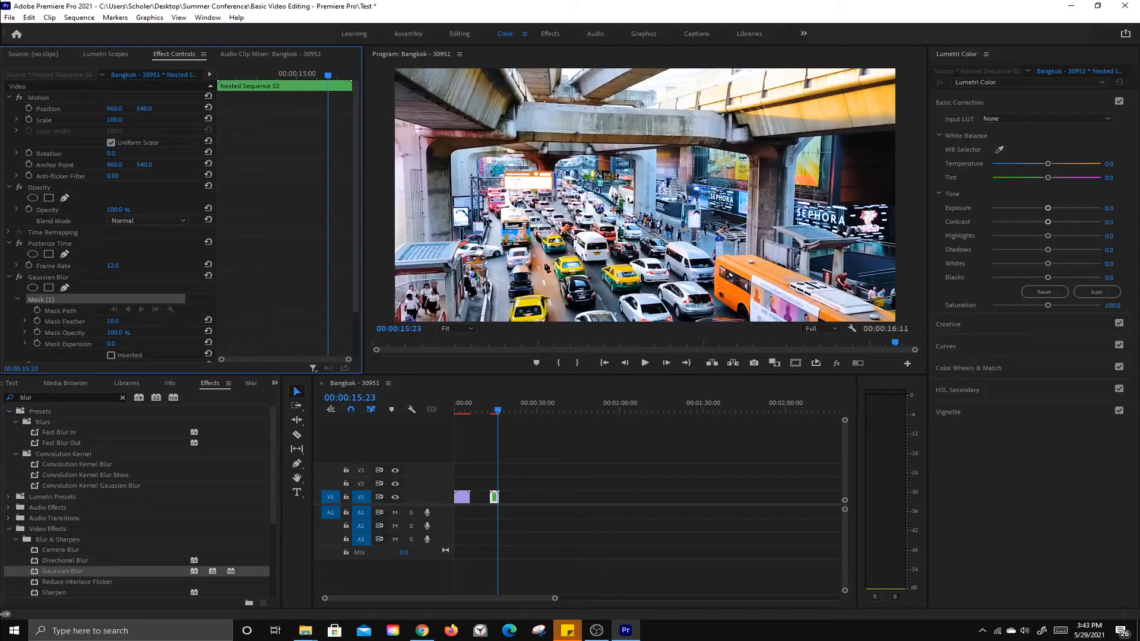
click(390, 239)
click(899, 171)
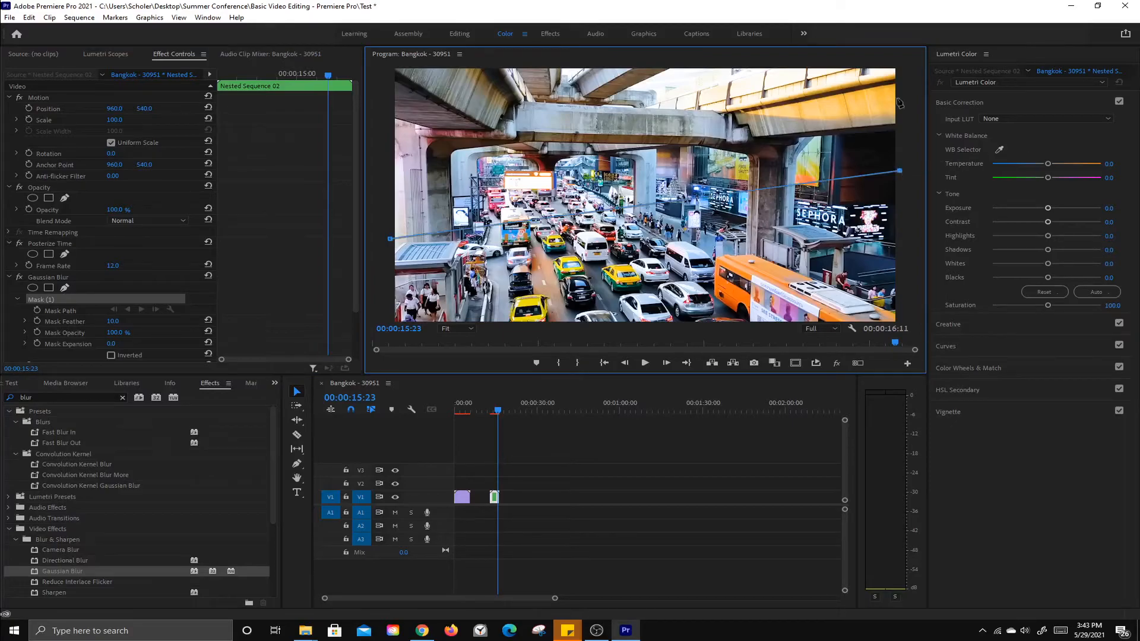
click(899, 70)
click(387, 70)
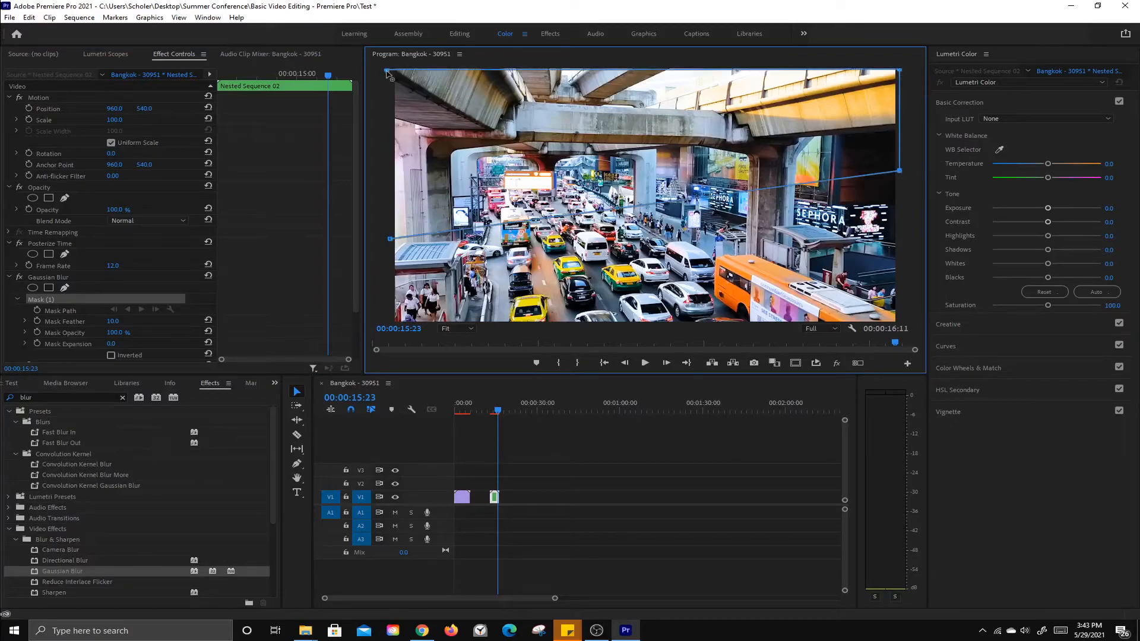
click(390, 239)
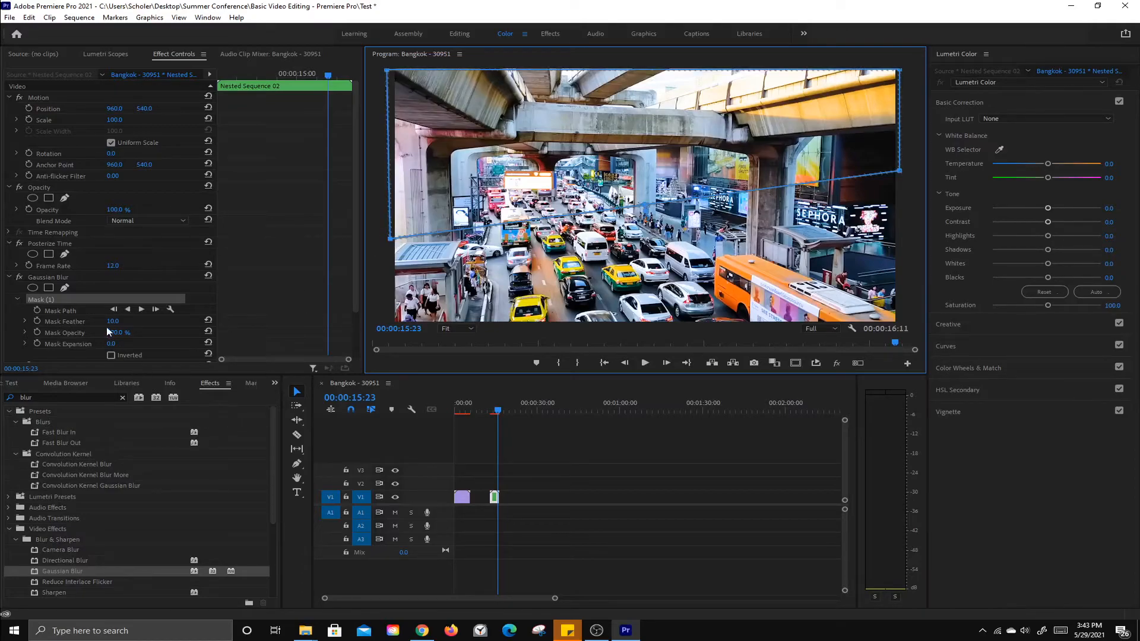
- Set the Gaussian Blur's blurriness to 14 and the upper mask's feather to 107
scroll(106, 327, down, 2)
drag(113, 312, 117, 313)
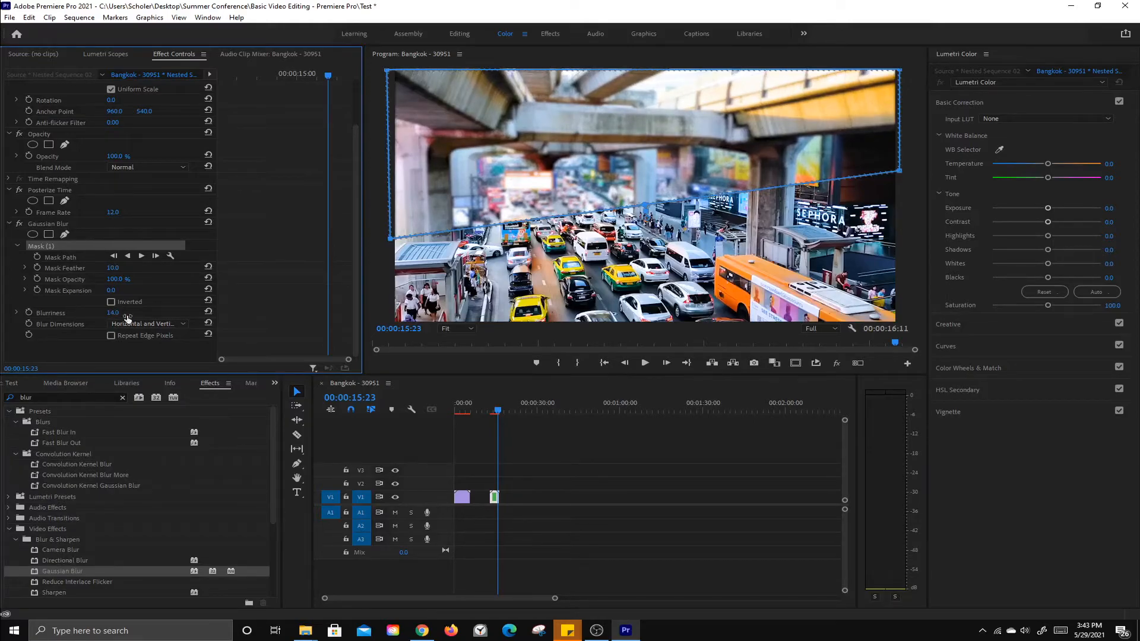
drag(113, 268, 171, 267)
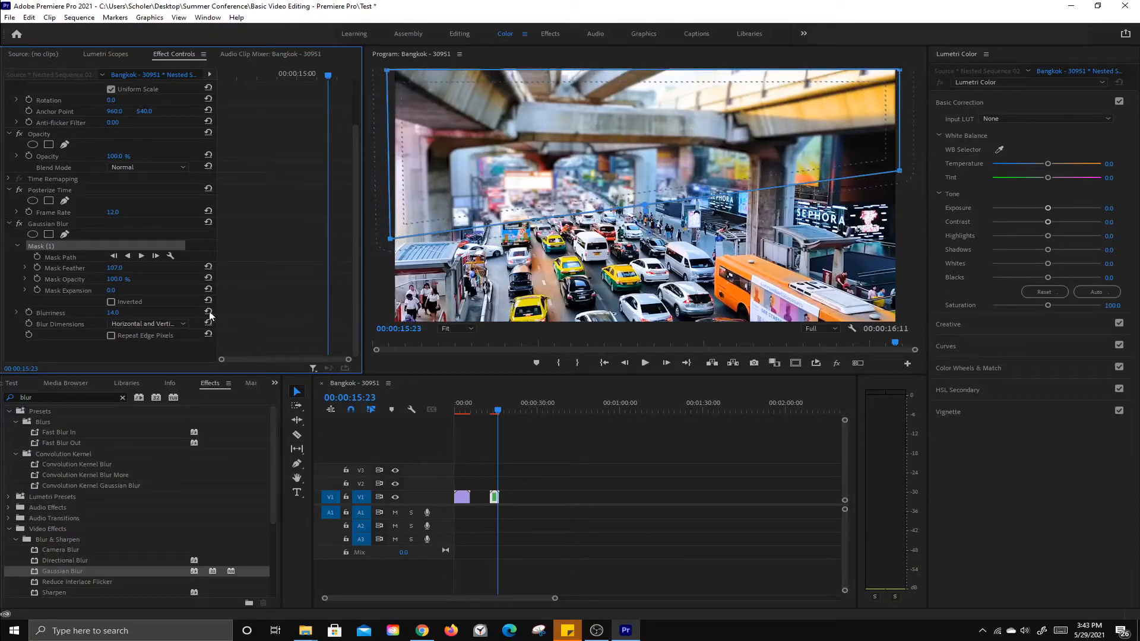
- Draw a second Gaussian Blur mask along the bottom of the frame at 25% monitor zoom, extending its lower corners beyond the image edge
click(64, 234)
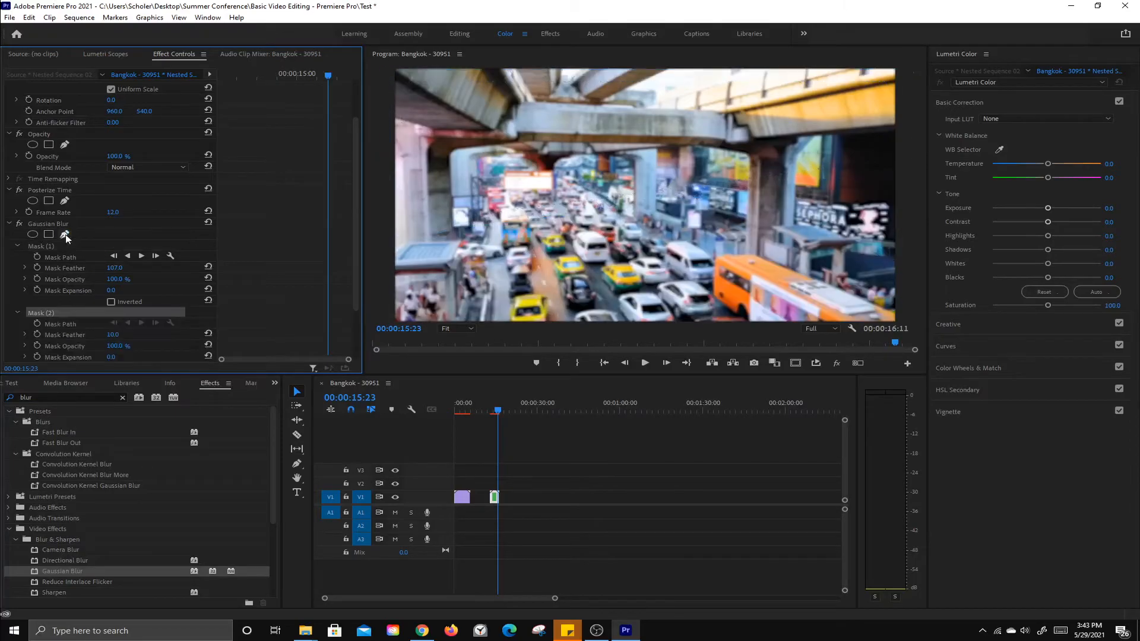
click(389, 313)
click(899, 256)
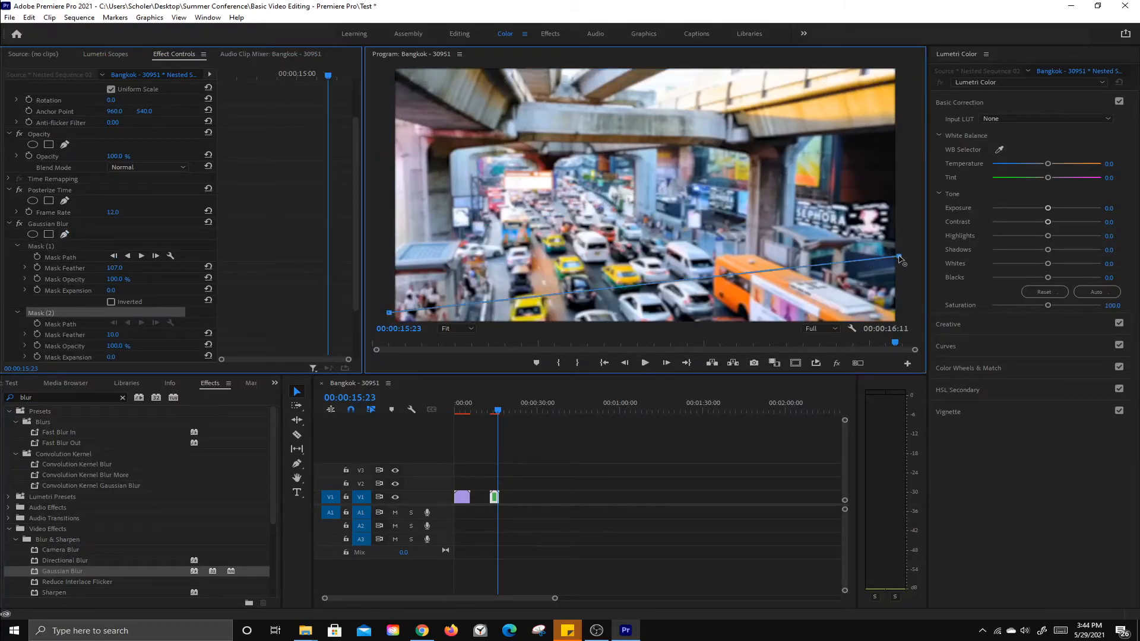
click(904, 320)
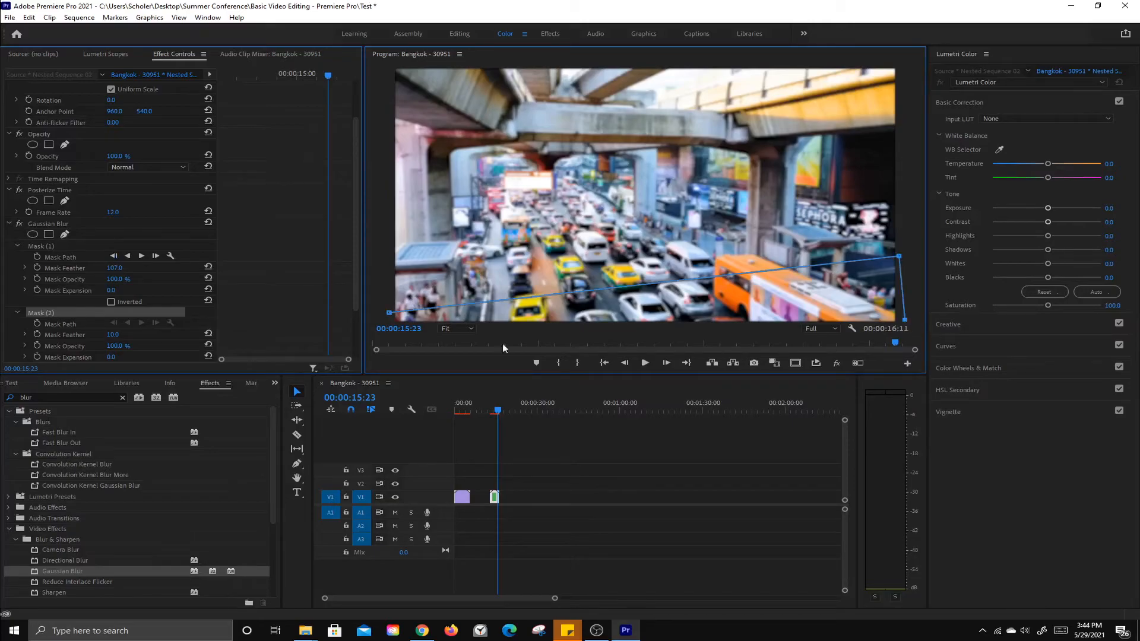
click(389, 314)
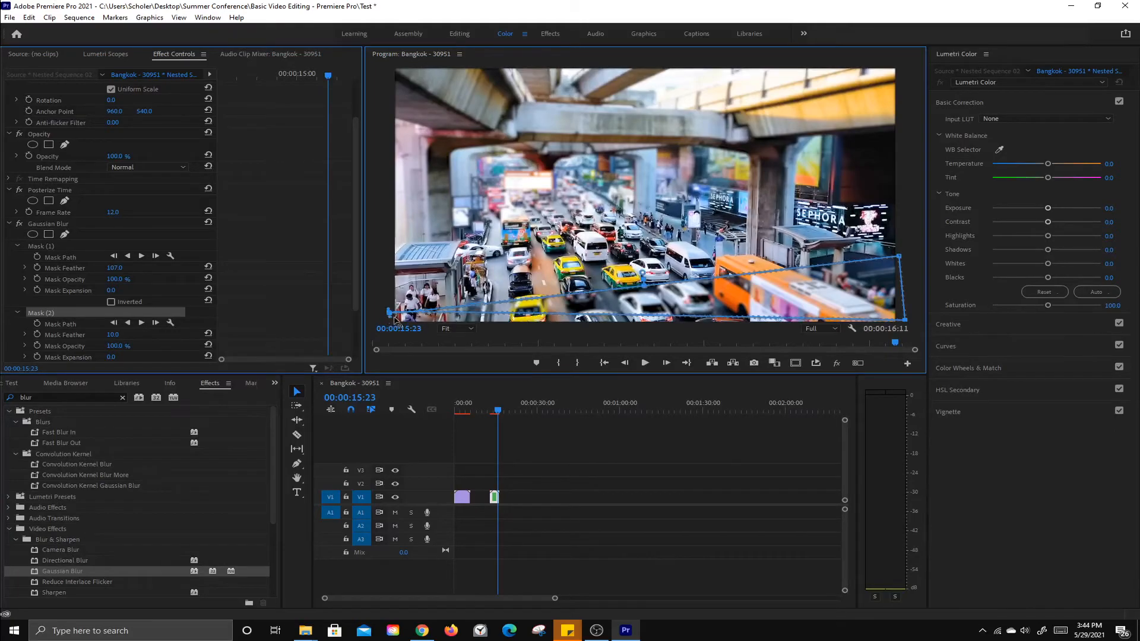
key(ctrl+z)
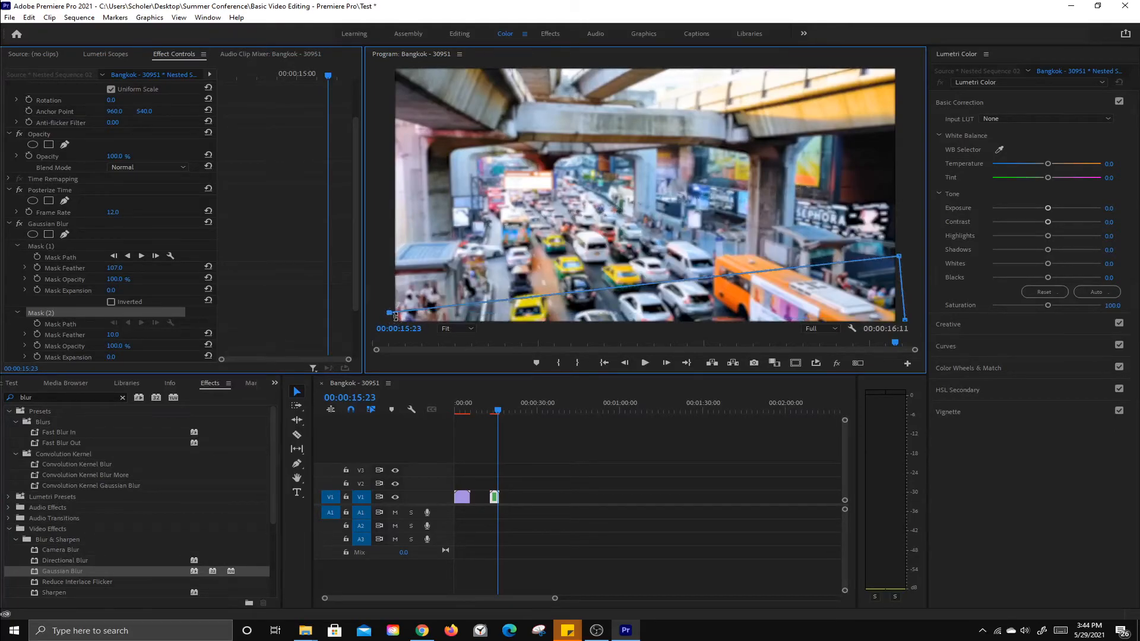
click(467, 327)
click(458, 364)
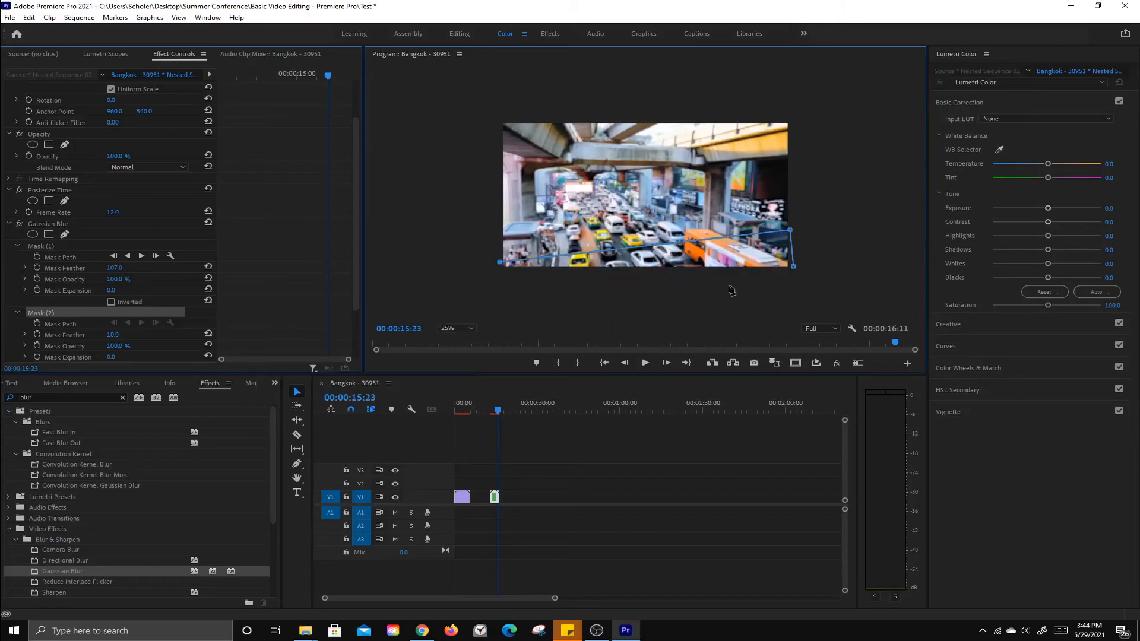
drag(796, 268, 794, 273)
click(499, 278)
click(499, 262)
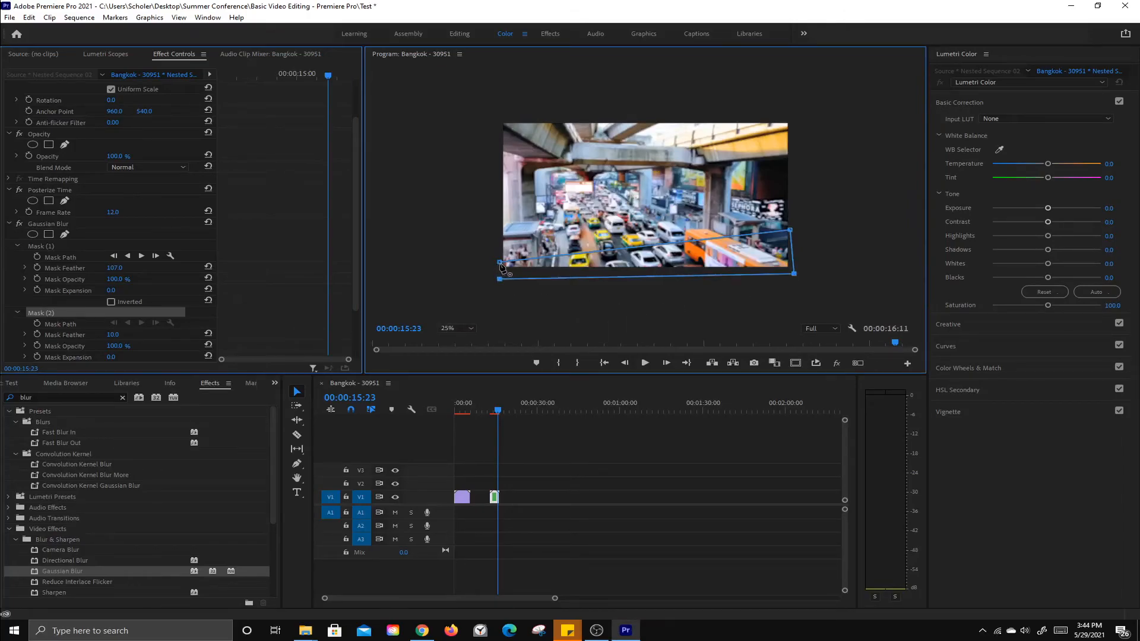
- Set the second blur mask's feather to 100 and return the program monitor's zoom to Fit
scroll(137, 312, down, 3)
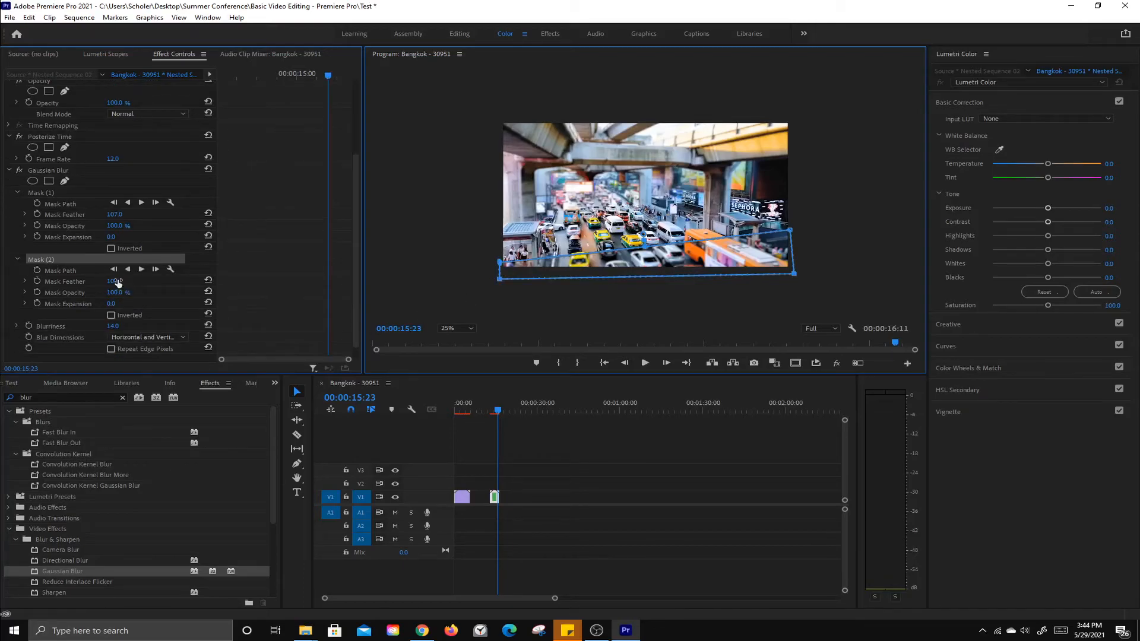
mouse_move(121, 280)
mouse_down()
mouse_move(95, 280)
mouse_move(123, 282)
mouse_up()
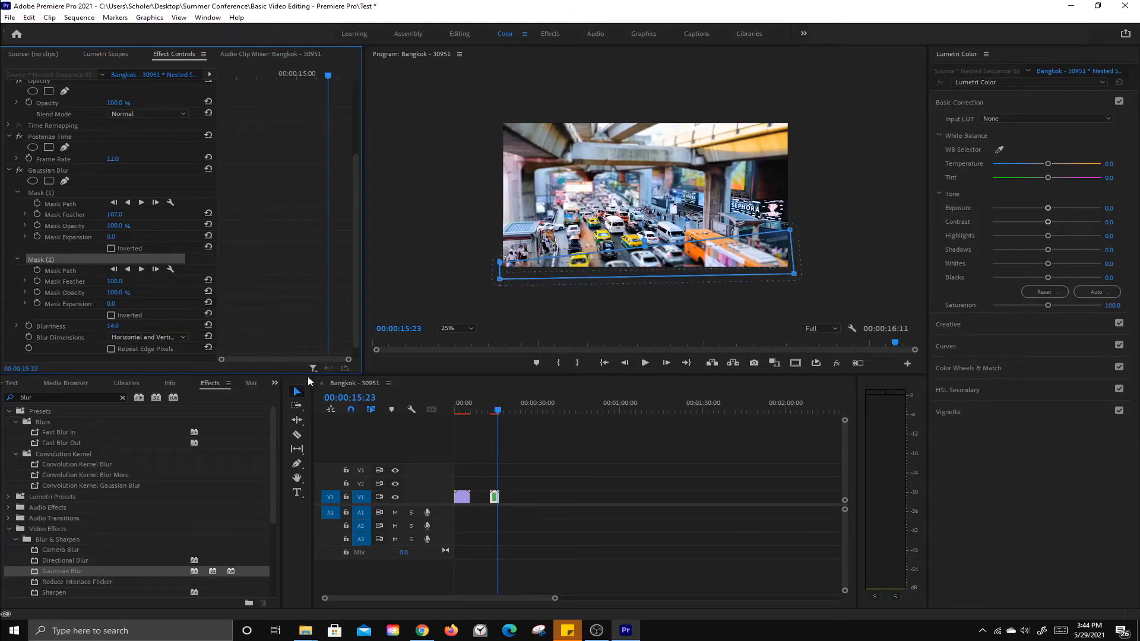
click(52, 172)
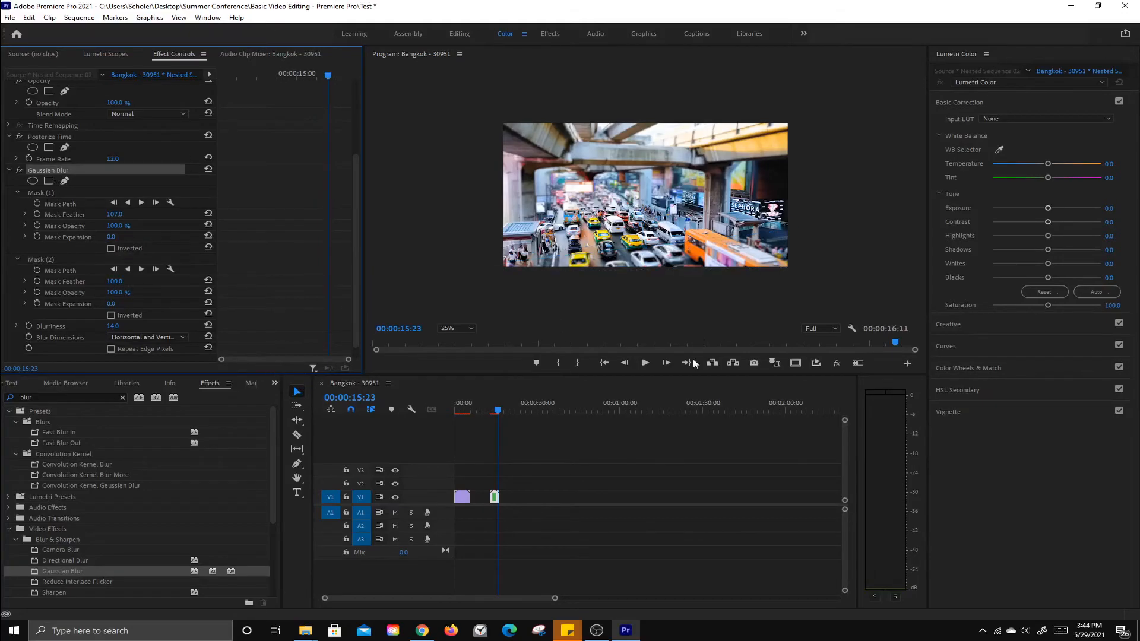
click(458, 328)
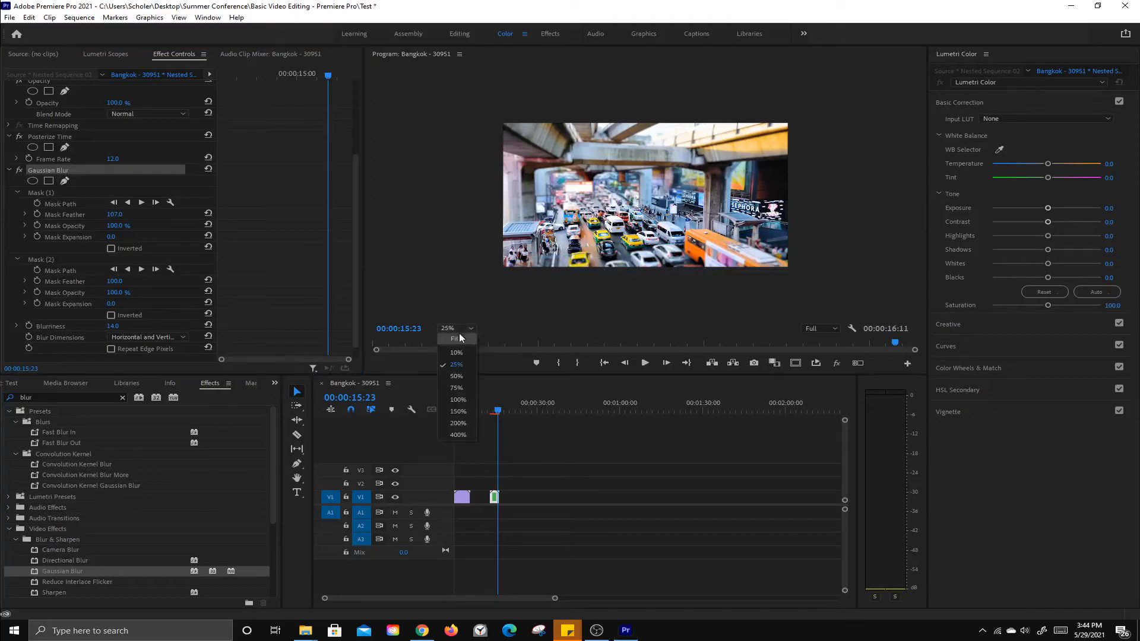
click(475, 345)
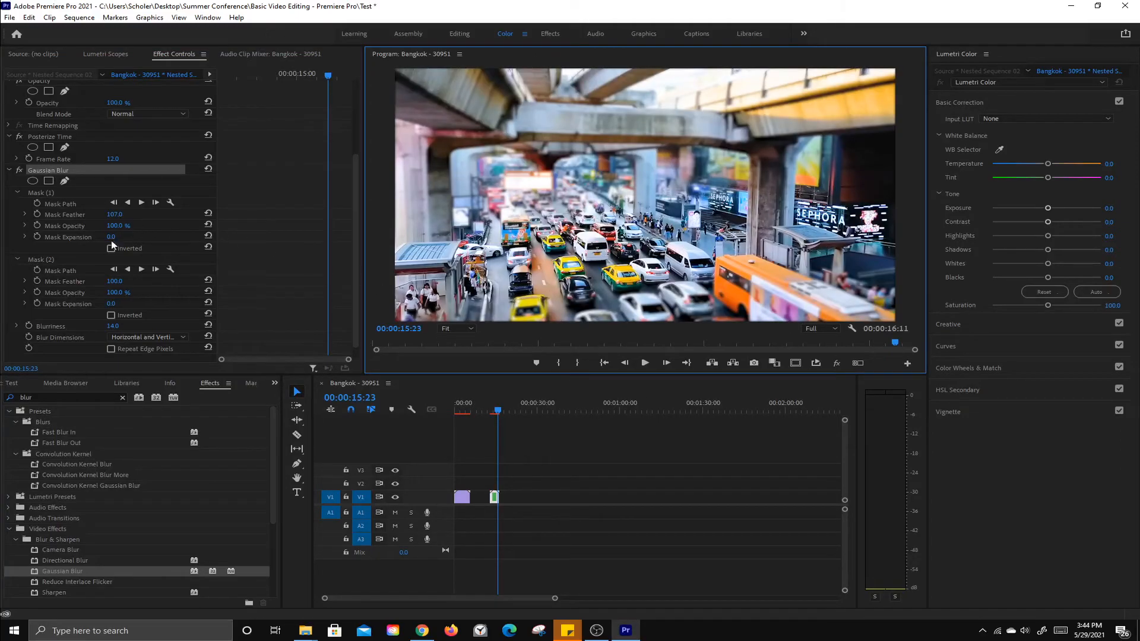
- Set the Gaussian Blur's blurriness to 15 with vertical blur dimensions and play the Bangkok clip
click(54, 194)
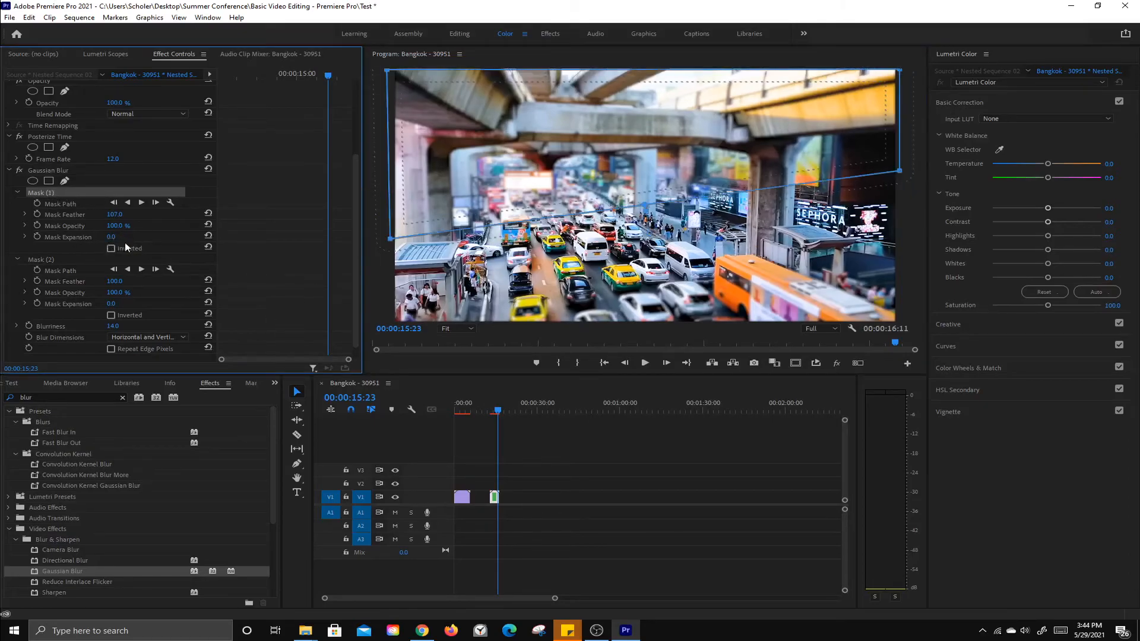
drag(113, 326, 113, 326)
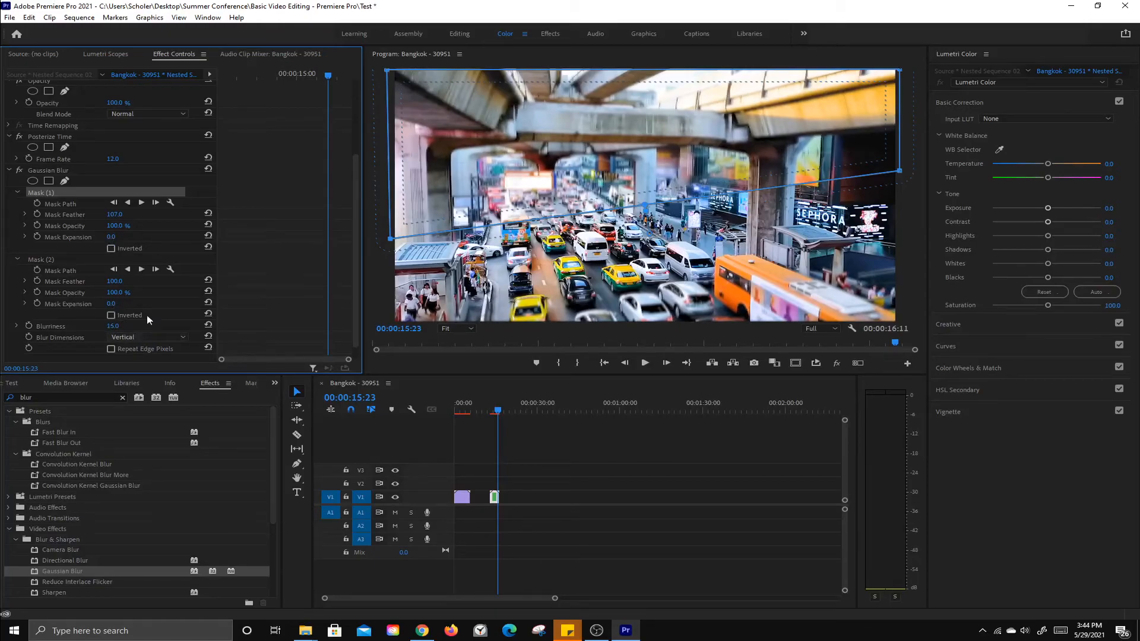
click(492, 411)
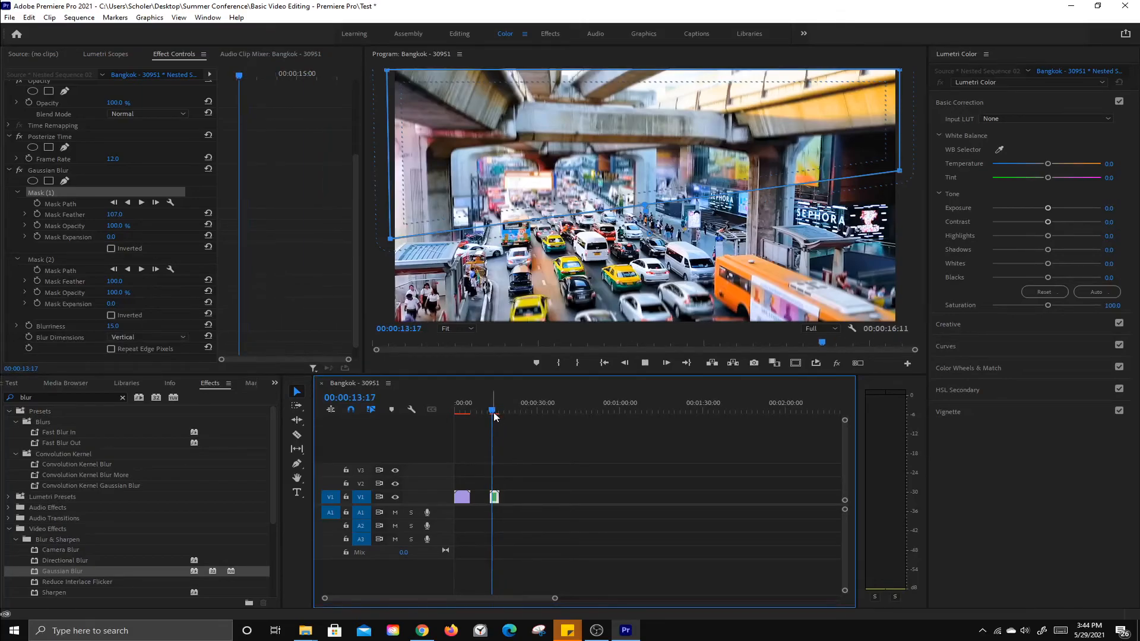
key(space)
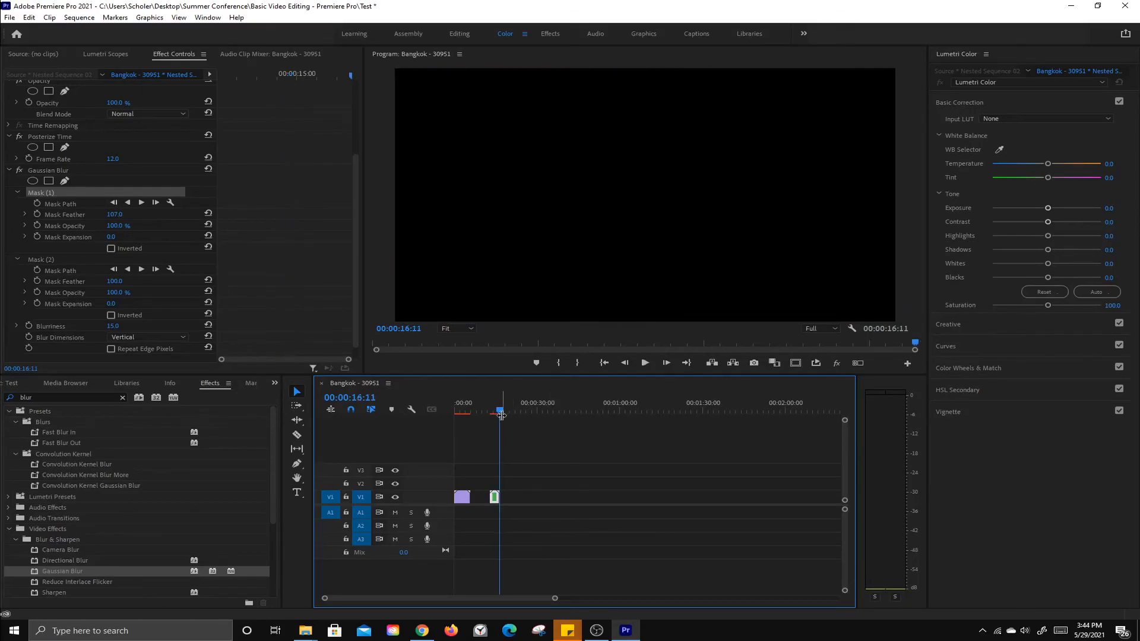
- Move the nested Bangkok clip directly after the container clip and render the timeline previews
drag(496, 497, 476, 498)
key(Return)
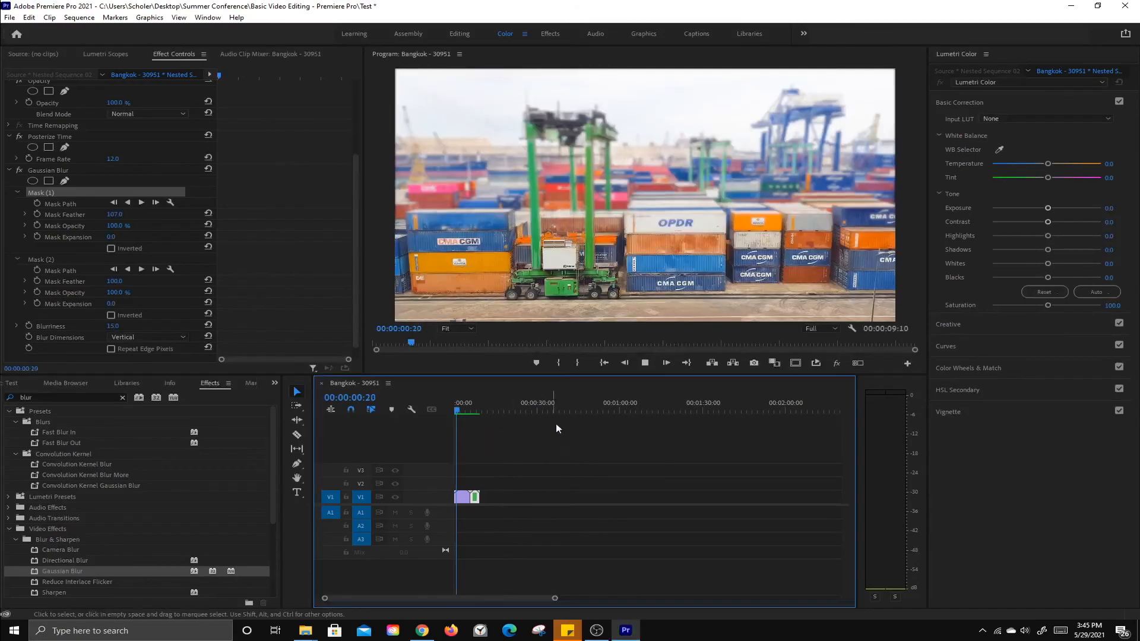
- Play the rendered container and Bangkok clips from the start of the timeline to review the miniature look
click(461, 497)
click(456, 413)
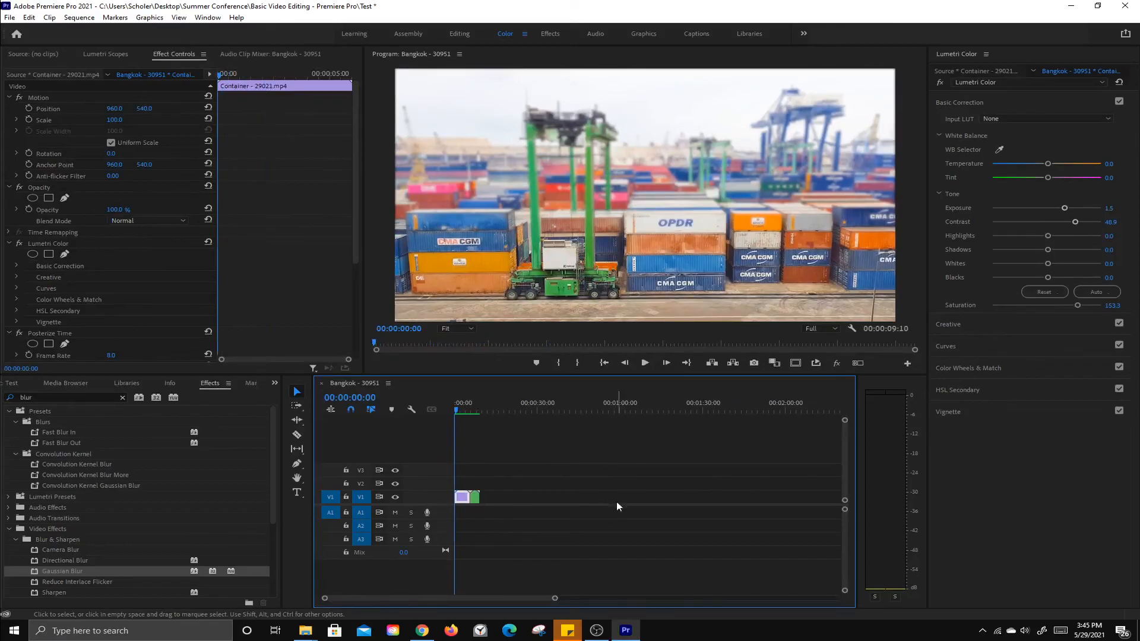
key(space)
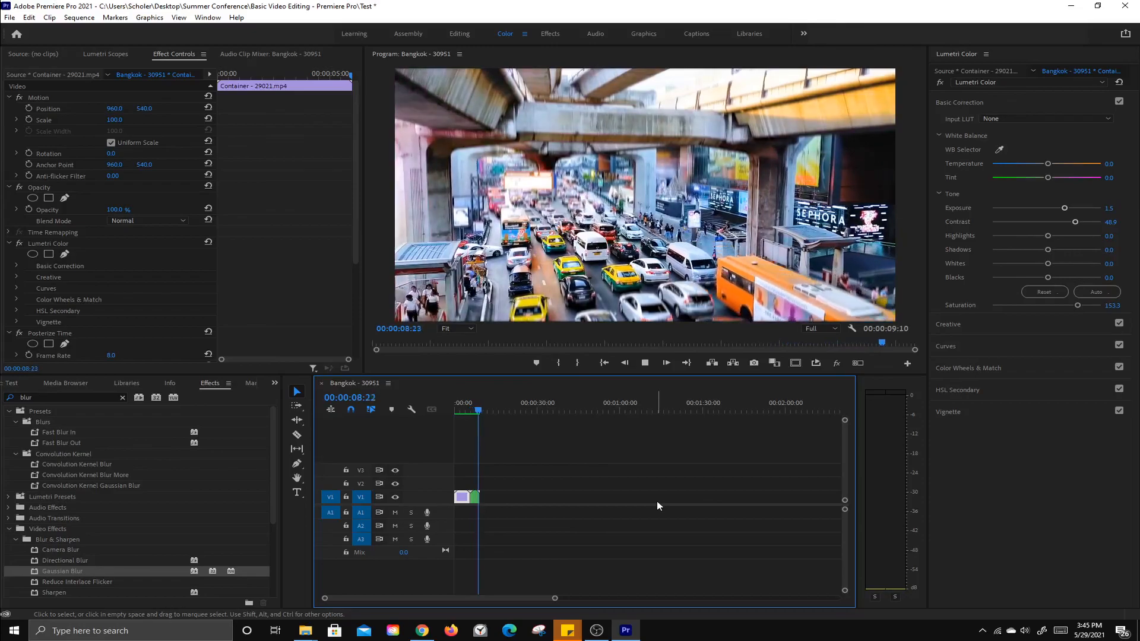
key(space)
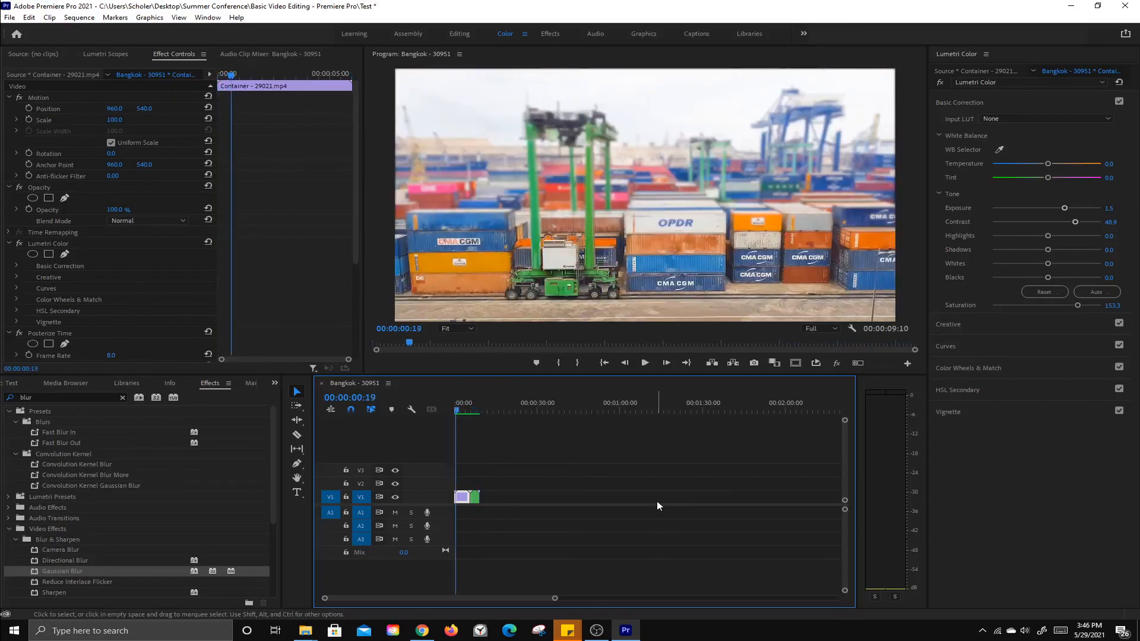